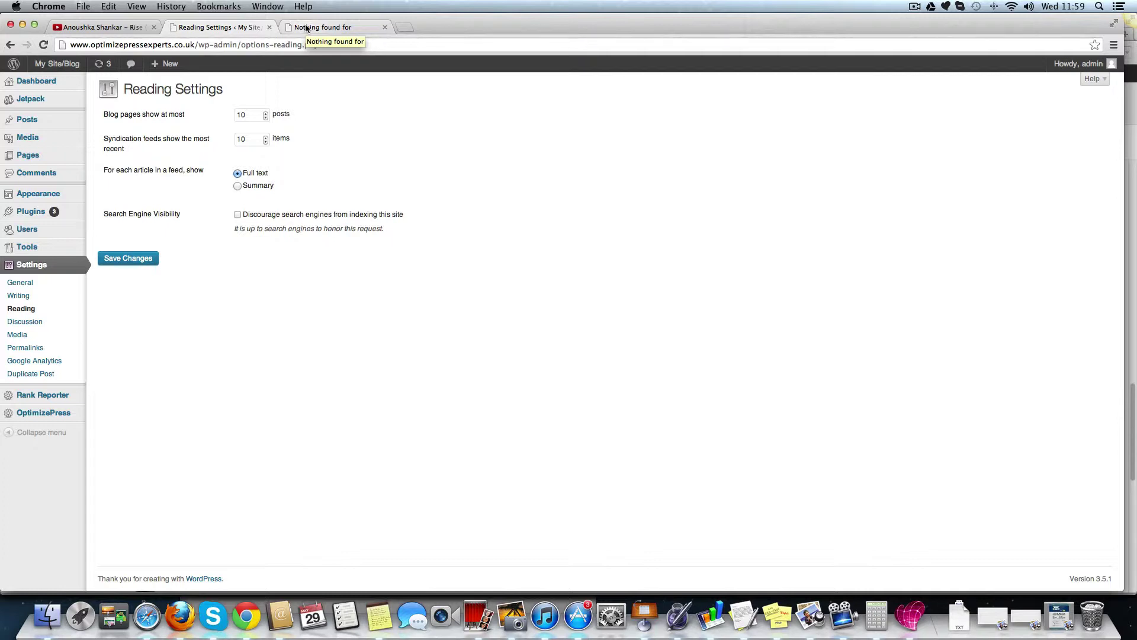
Step: Reload the site homepage in the 'Nothing found for' tab to show the Getting Started Guide
click(306, 28)
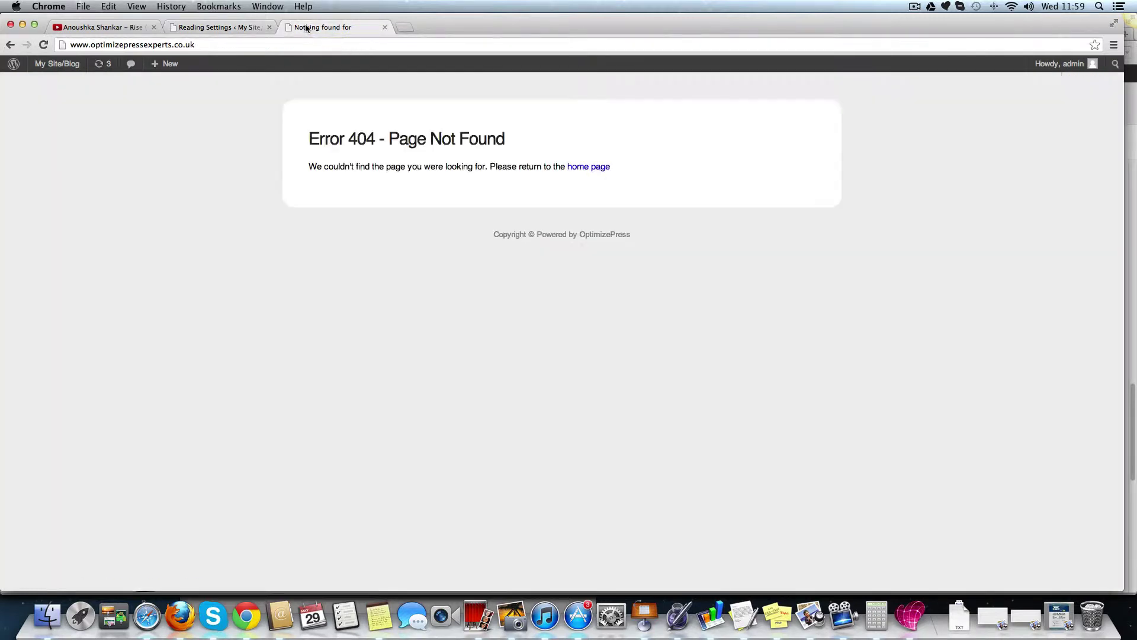
click(234, 39)
key(Return)
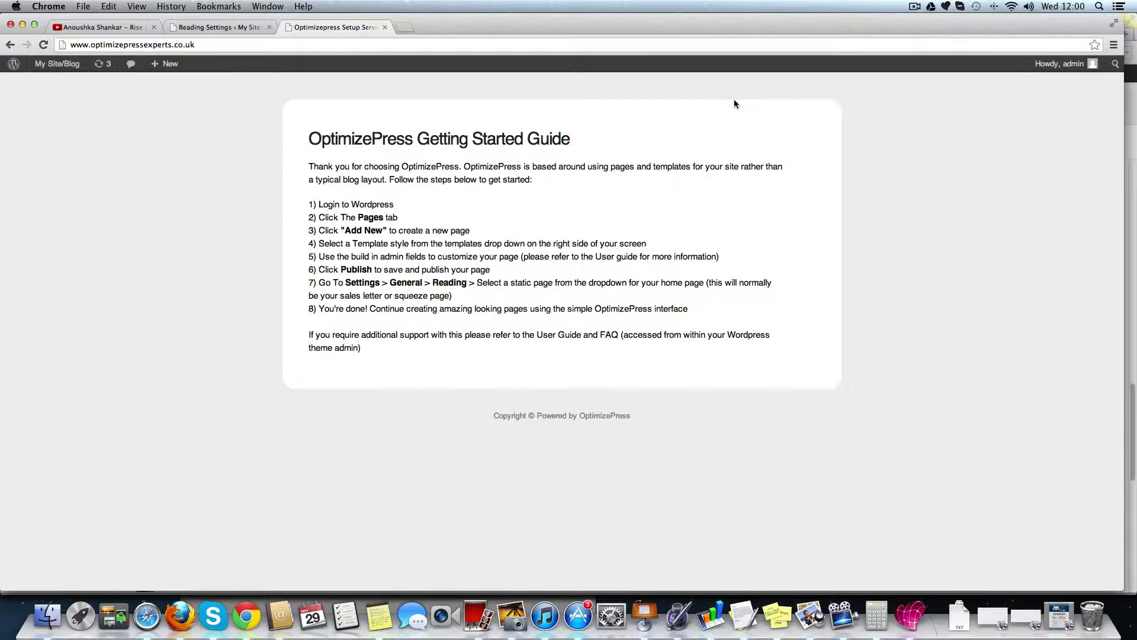
Step: From Reading Settings, create a new page titled 'Home' using the Blog Page Design template
click(207, 29)
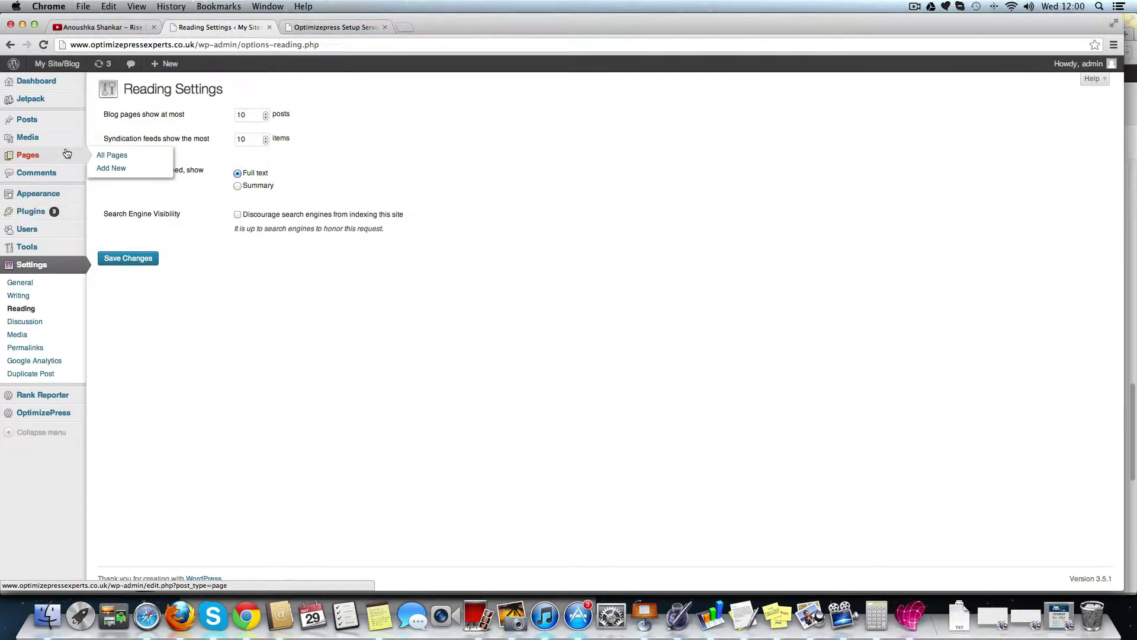
mouse_move(28, 155)
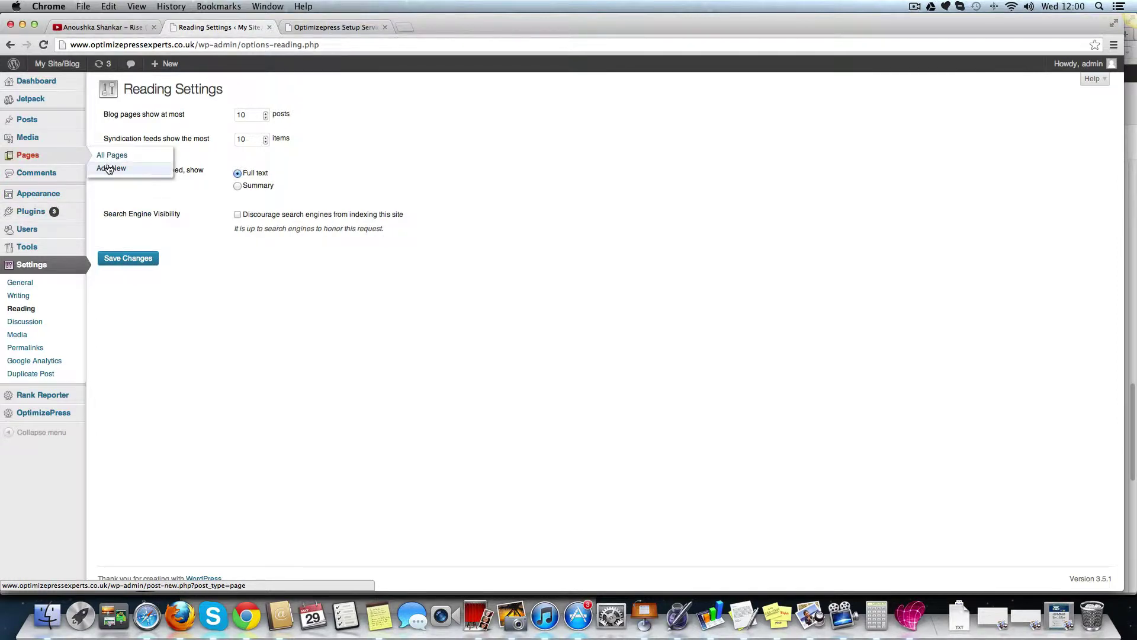
click(109, 169)
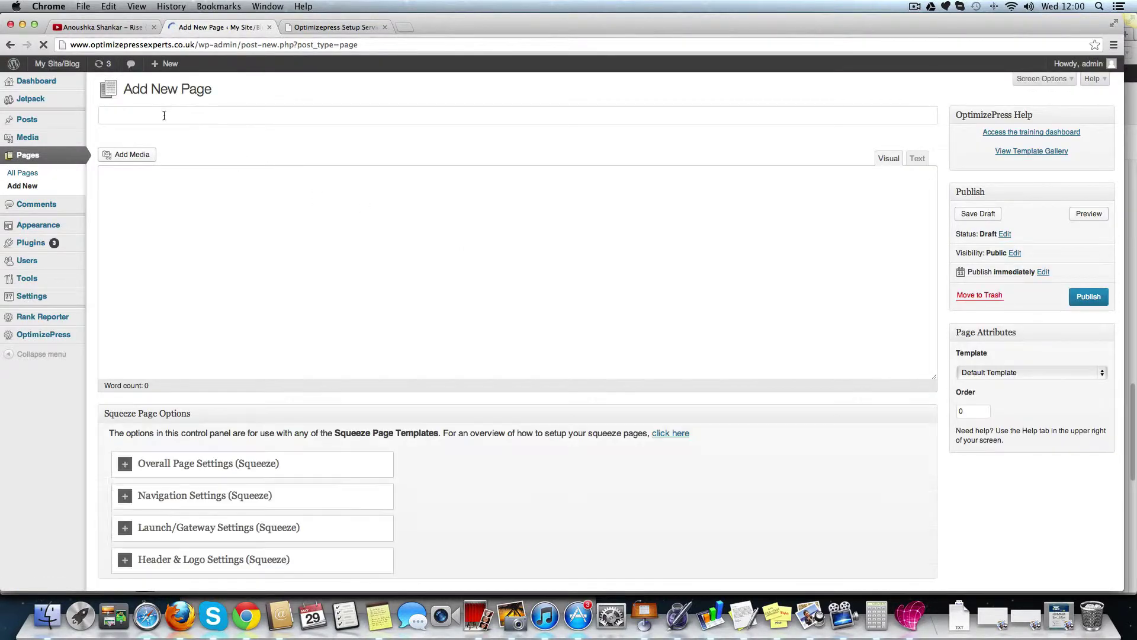
click(164, 115)
text(Home)
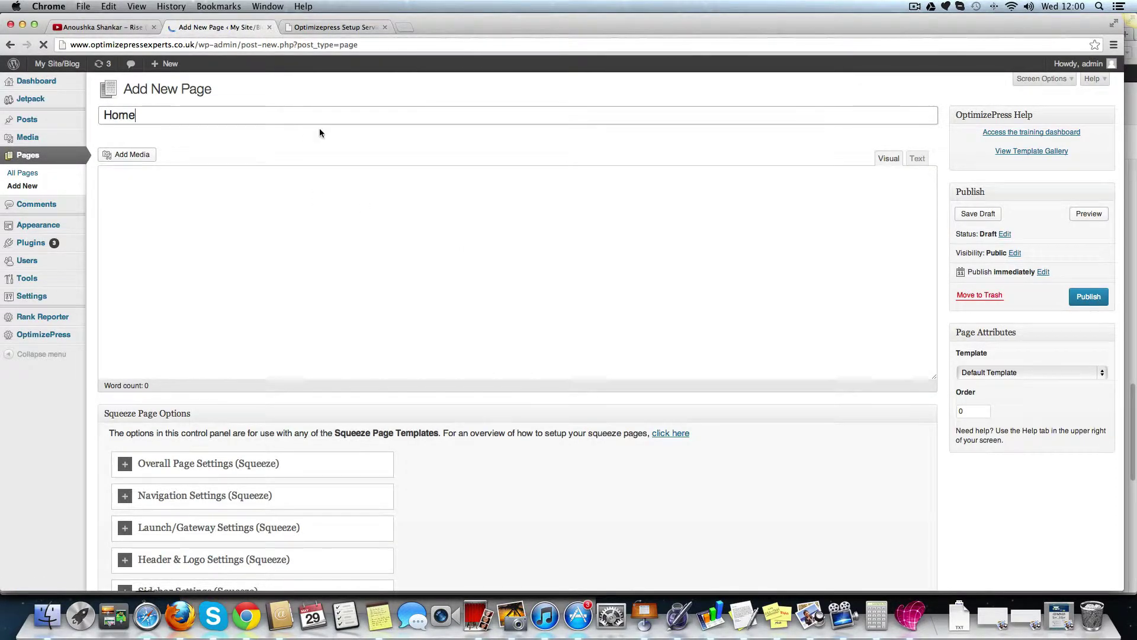
click(994, 375)
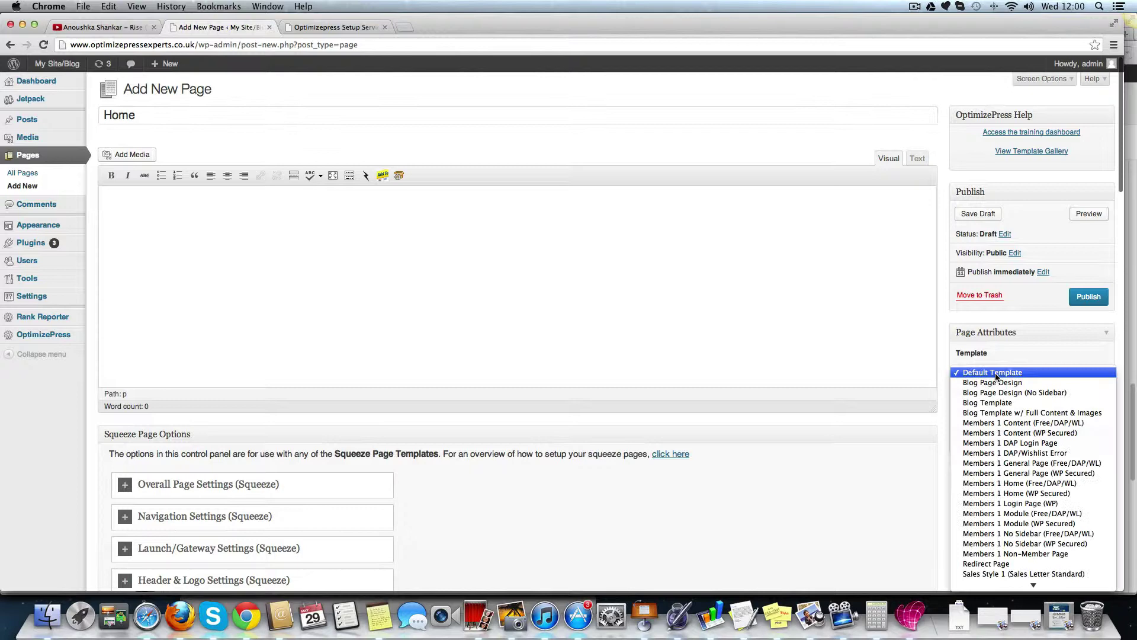
click(999, 385)
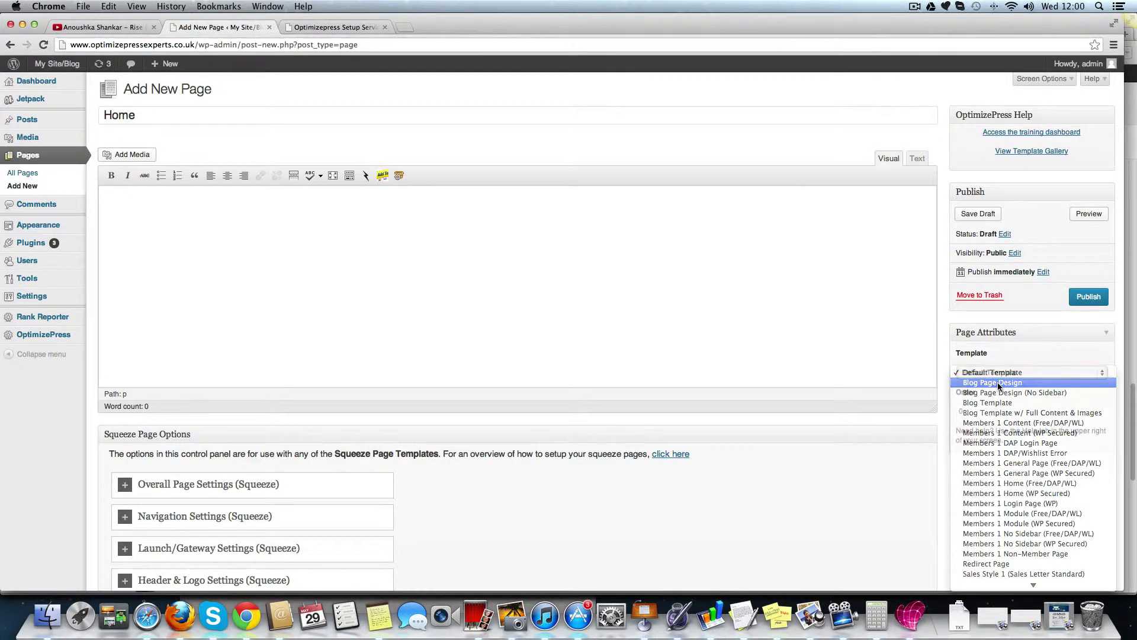
click(1024, 376)
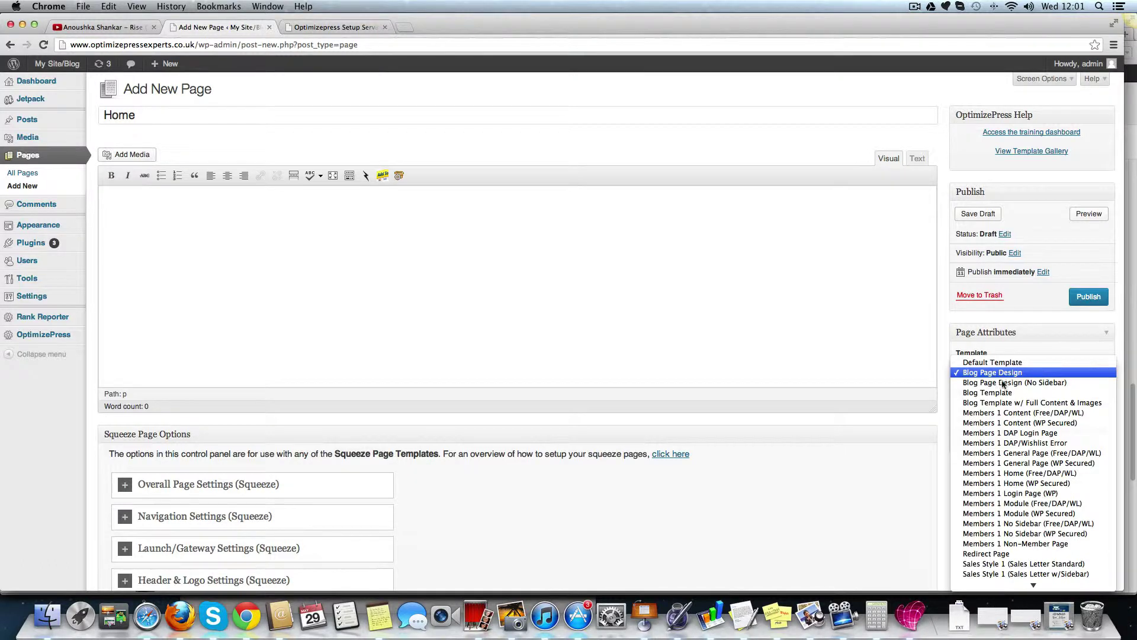
click(1045, 374)
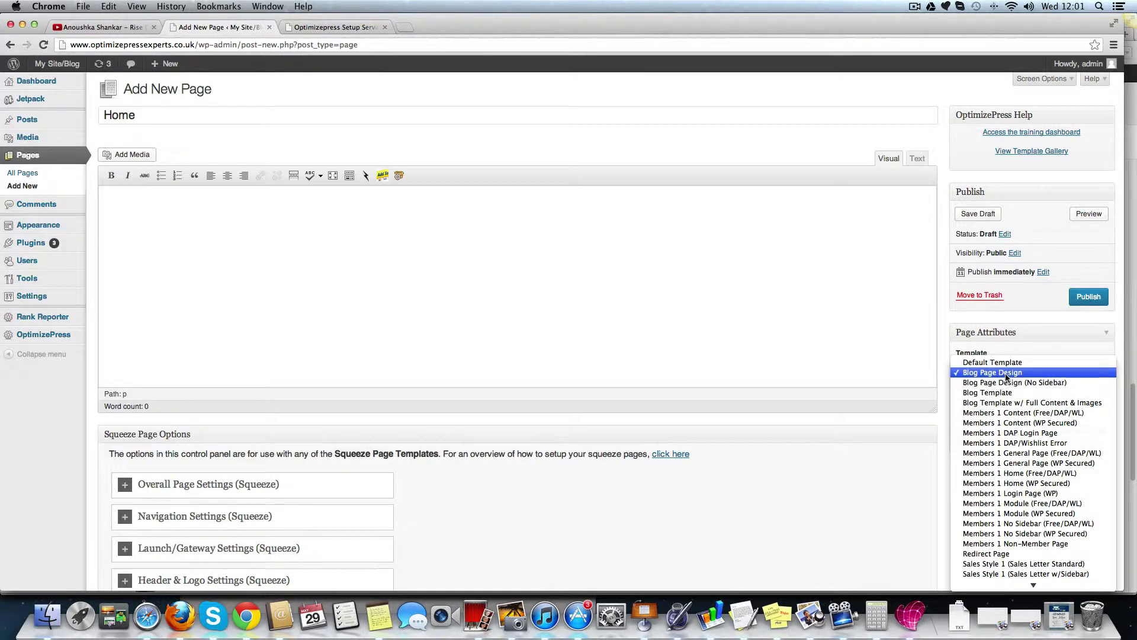
Step: Publish the Home page and choose a centered Arial headline style from the shortcode gallery
click(1090, 297)
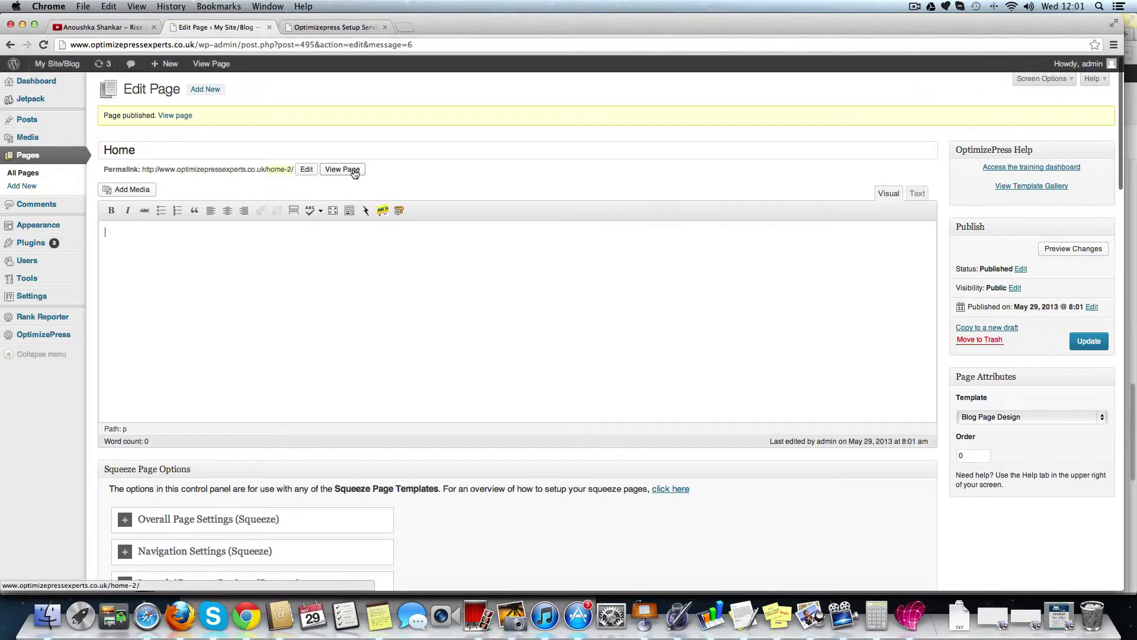
click(398, 211)
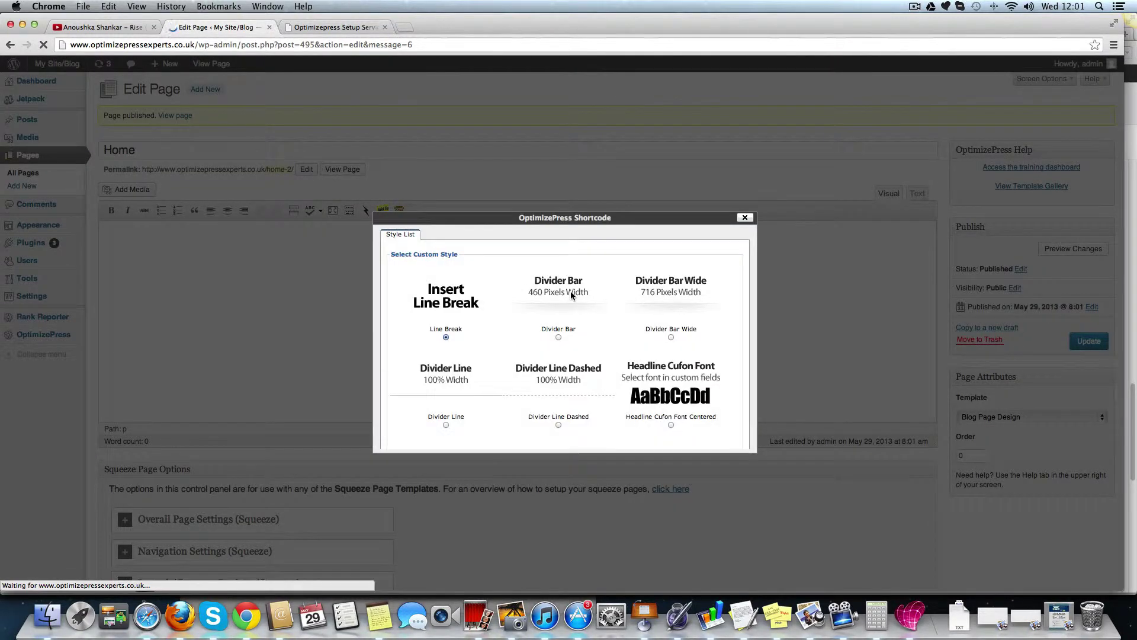
scroll(647, 326, down, 5)
scroll(648, 325, down, 2)
scroll(648, 326, up, 1)
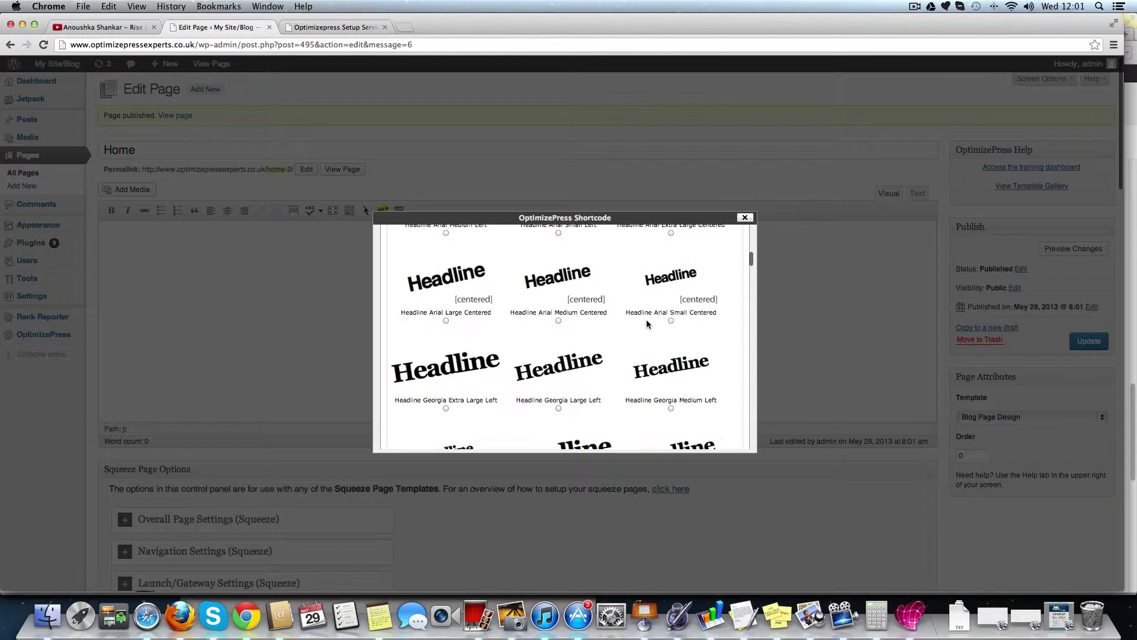
click(671, 320)
scroll(632, 315, up, 1)
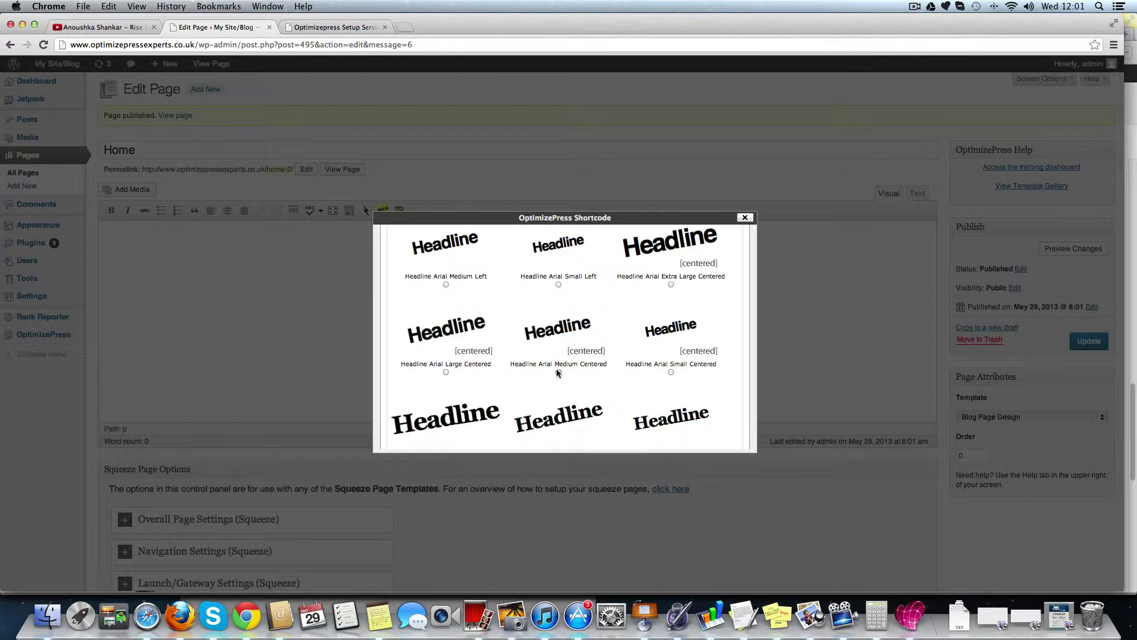
scroll(598, 351, down, 5)
scroll(597, 351, down, 5)
scroll(597, 351, down, 5)
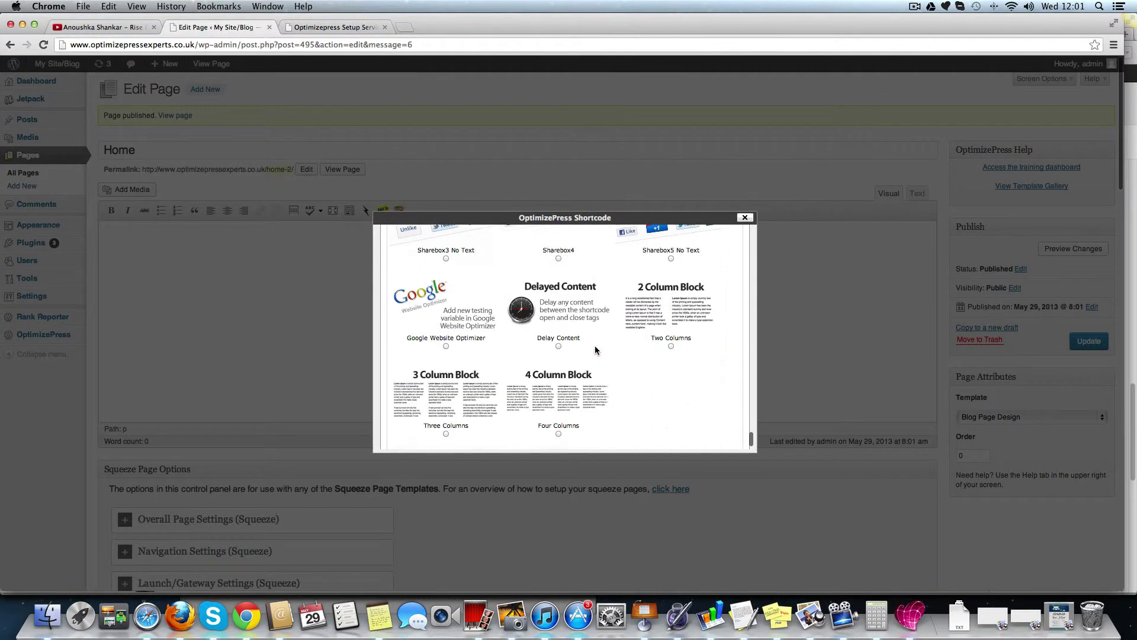
scroll(534, 353, down, 5)
Step: Insert the headline shortcode and rewrite its placeholder text, fixing the 'Highy' typo
click(719, 374)
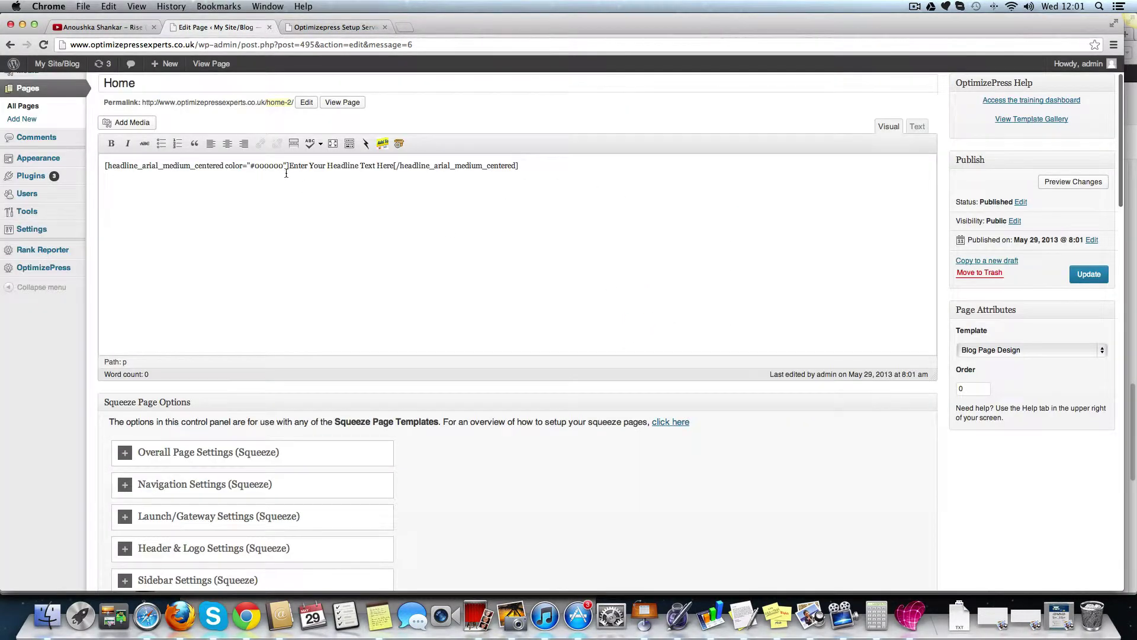
drag(289, 165, 390, 166)
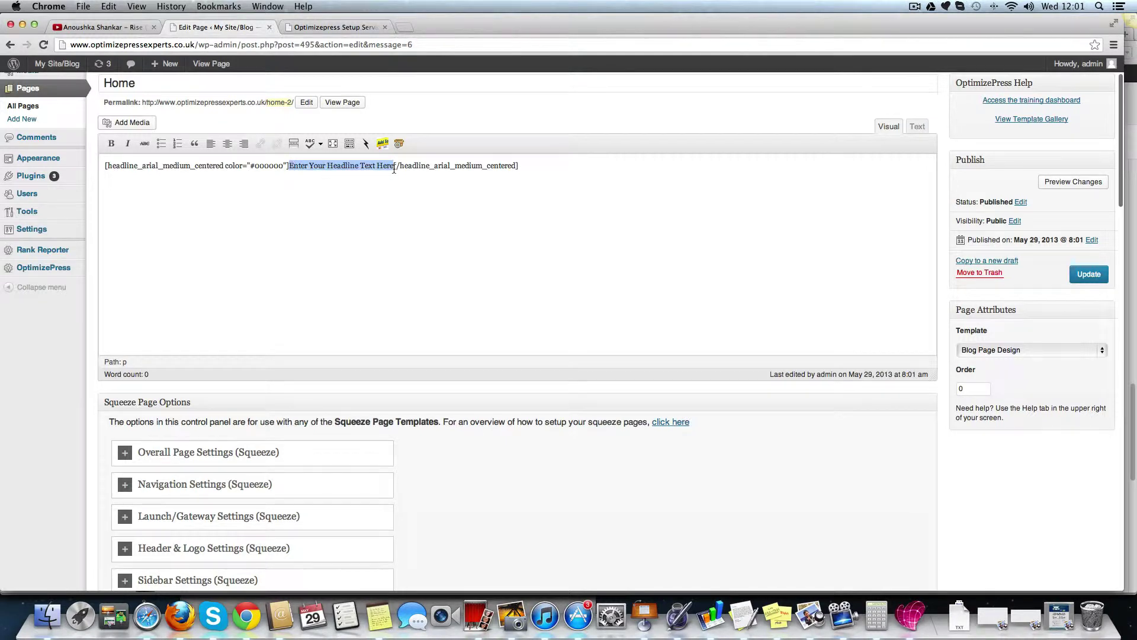
key(BackSpace)
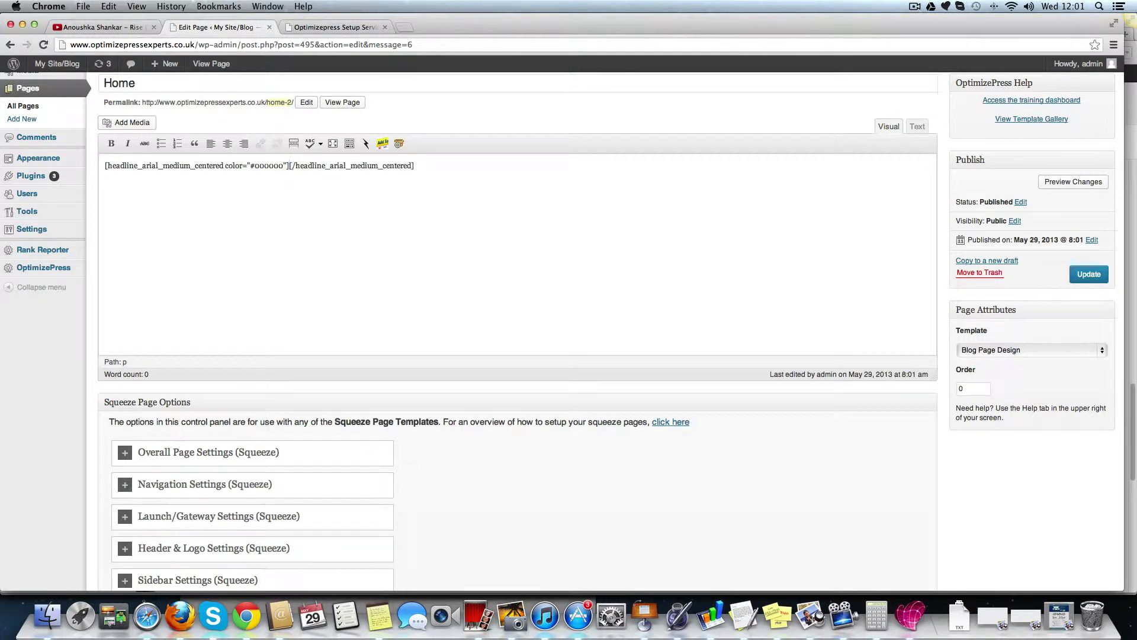
text(If you want )
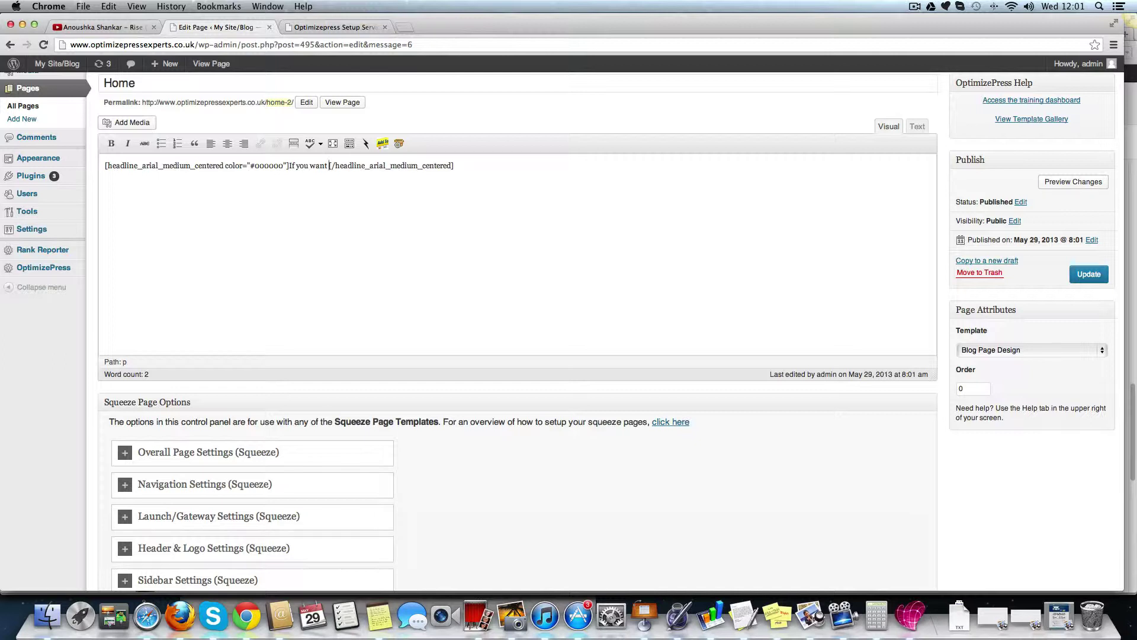
text(to build a )
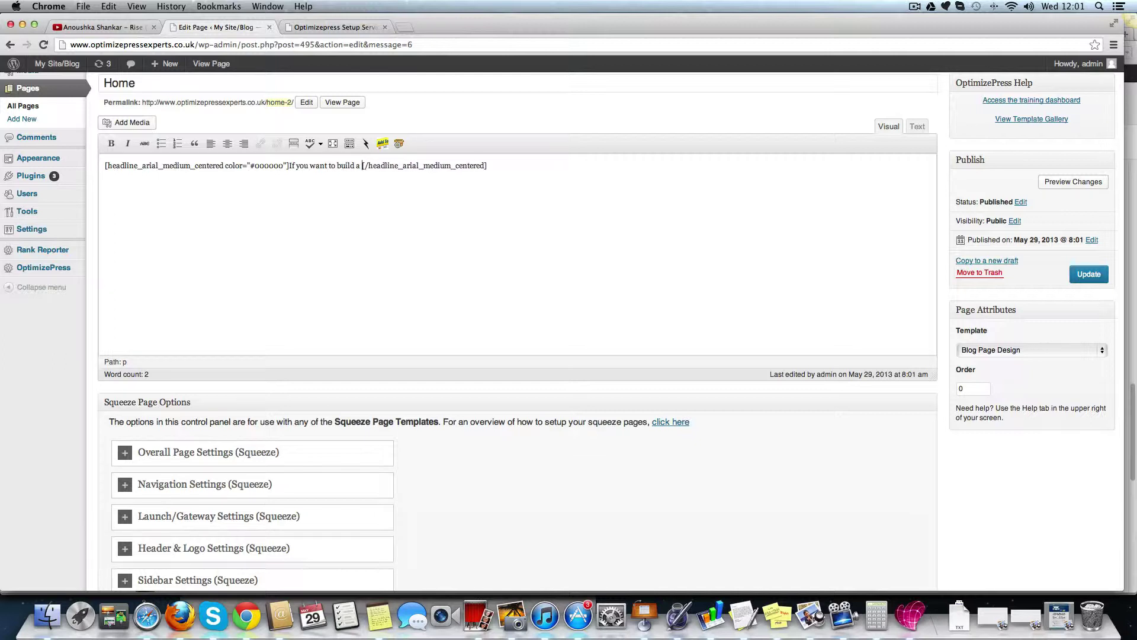
text(High)
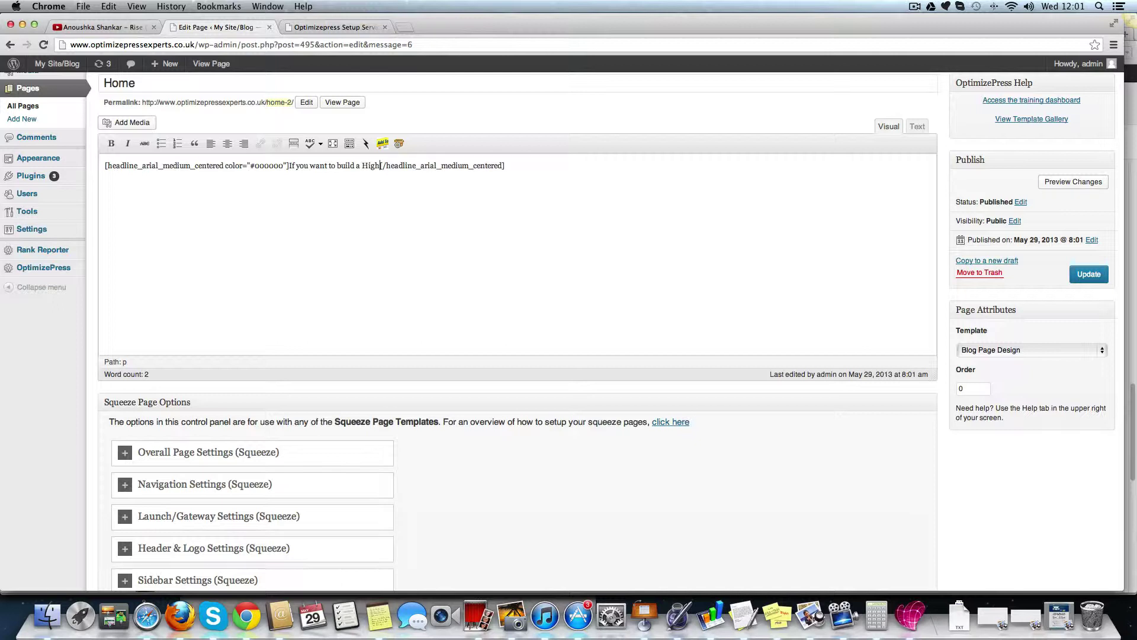
text(y)
key(BackSpace)
text(ly)
text( Converting)
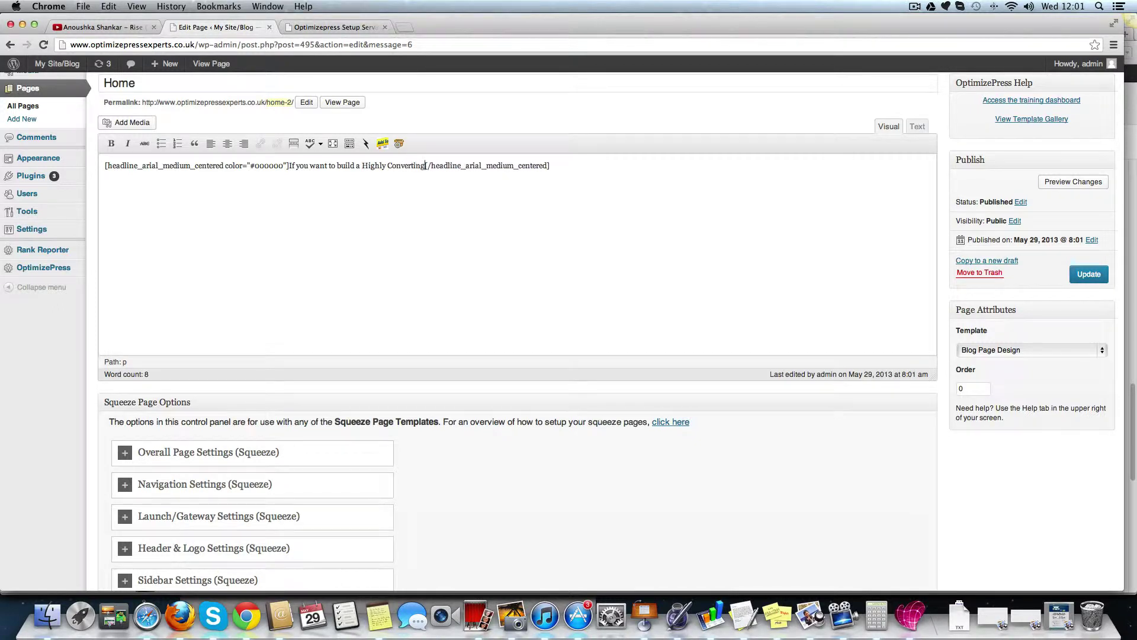
text( Sales )
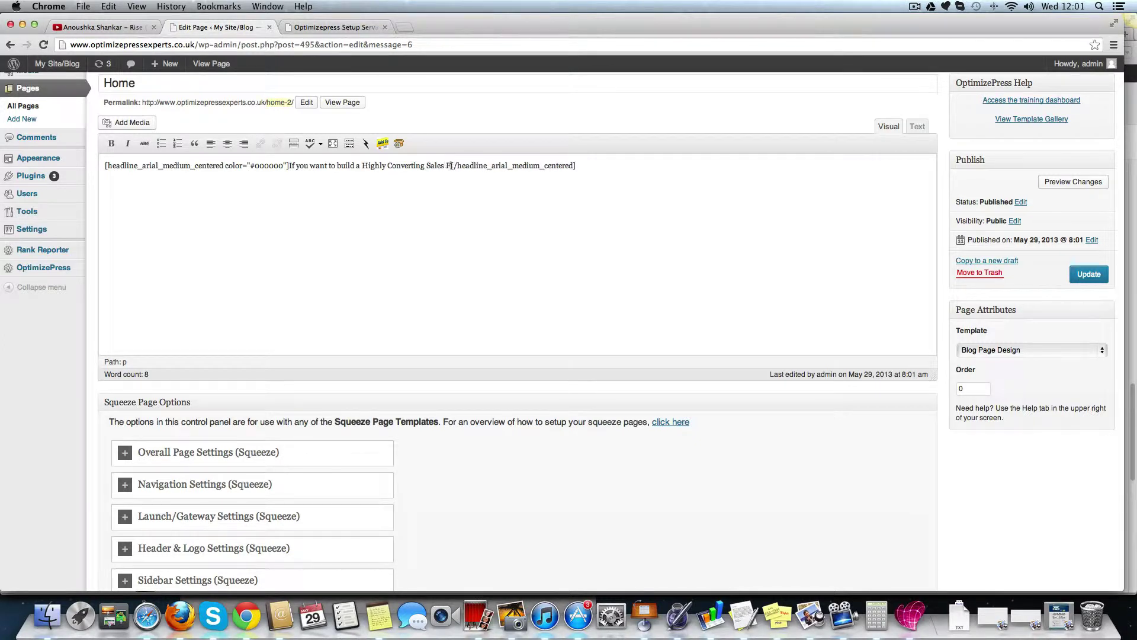
text(Funnel, Talk)
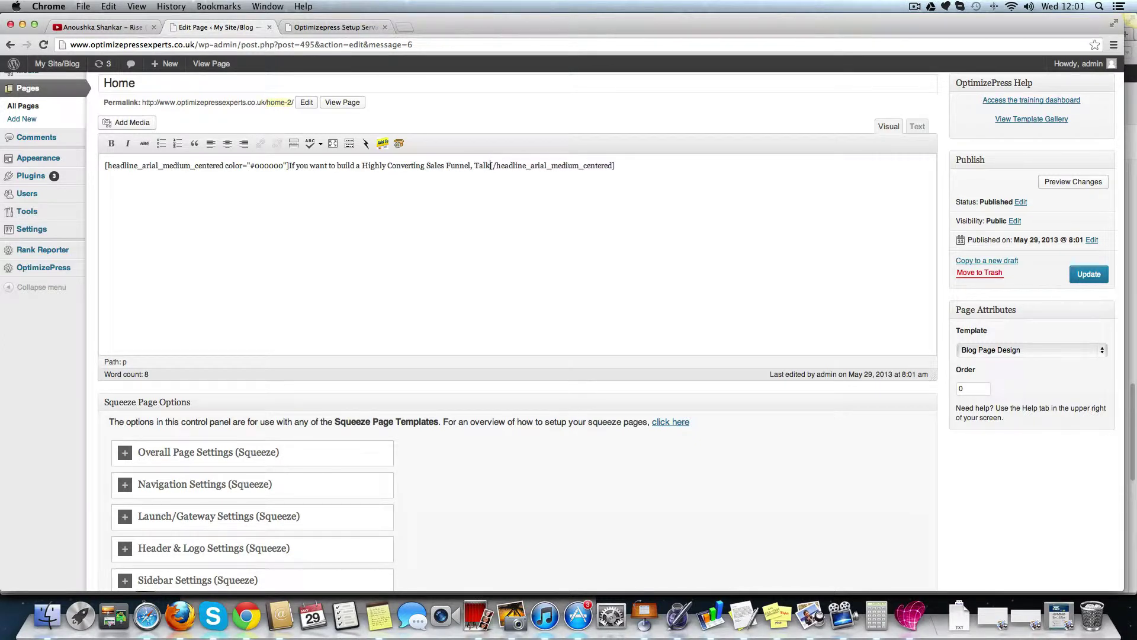
text( To Us)
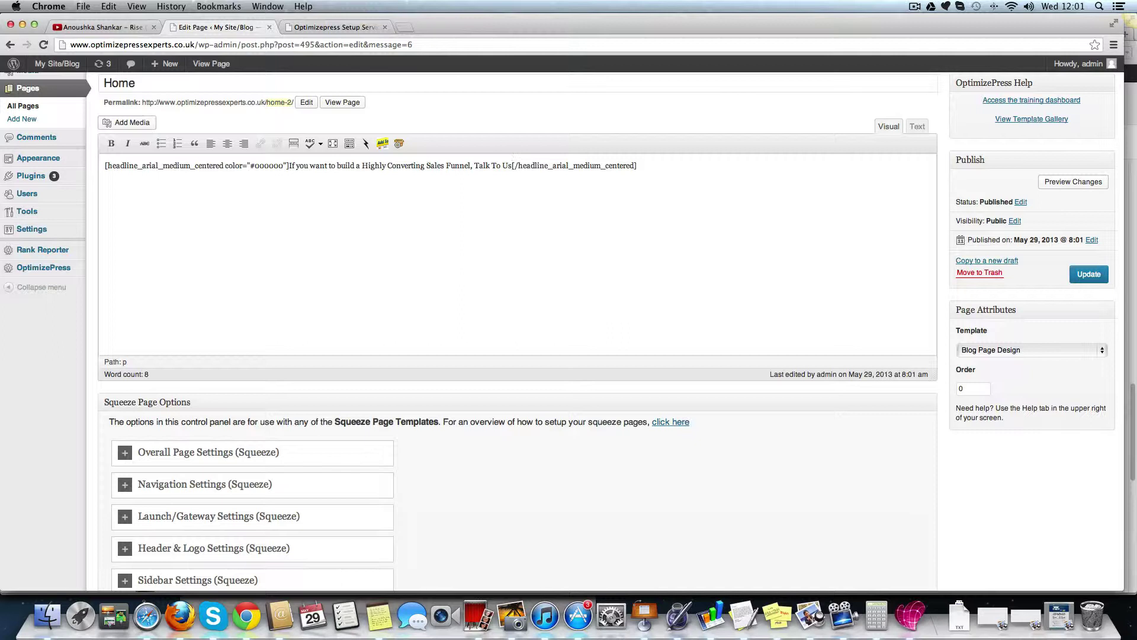
text(!)
drag(327, 166, 358, 166)
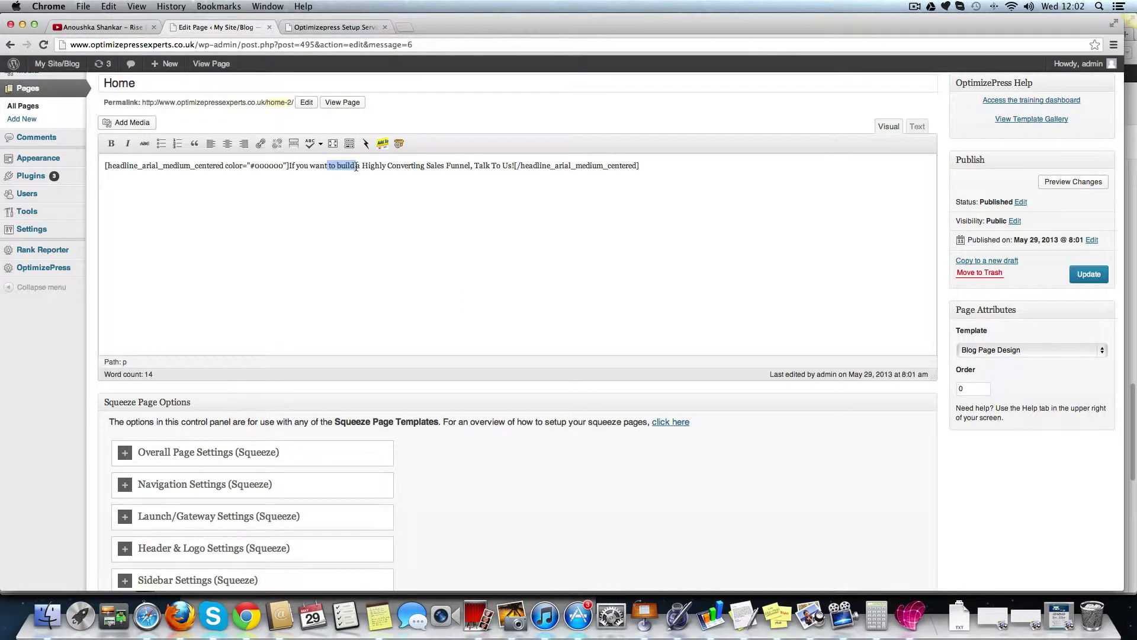
key(BackSpace)
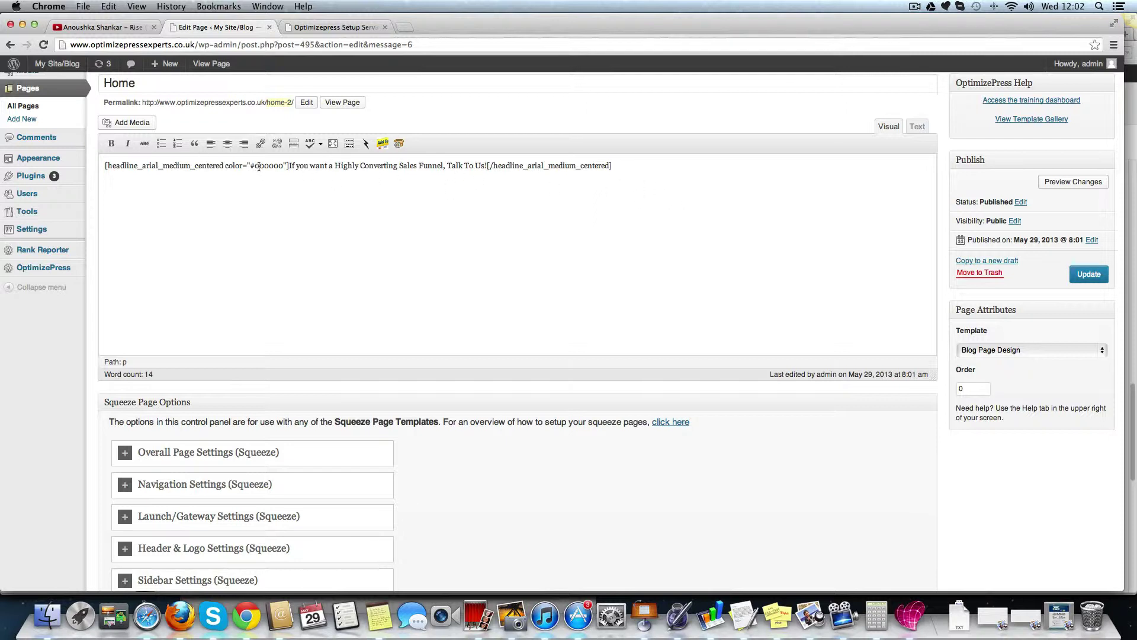
Step: Change the headline colour from #000000 to #800000 and update the Home page
click(308, 168)
click(253, 166)
key(Delete)
text(8)
click(1090, 273)
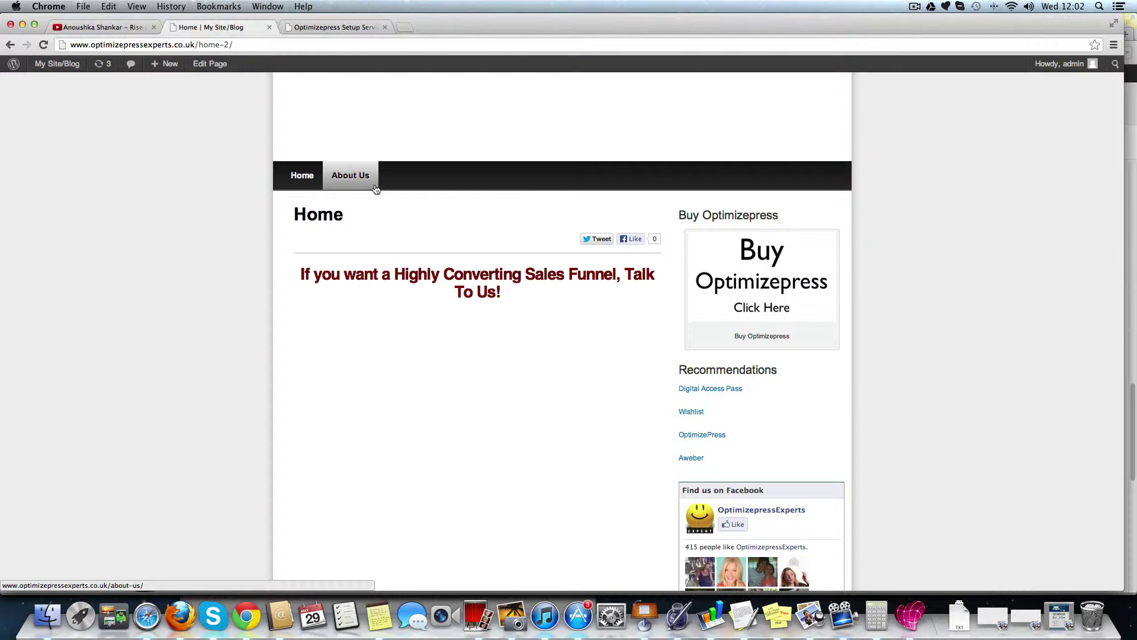
scroll(810, 262, down, 2)
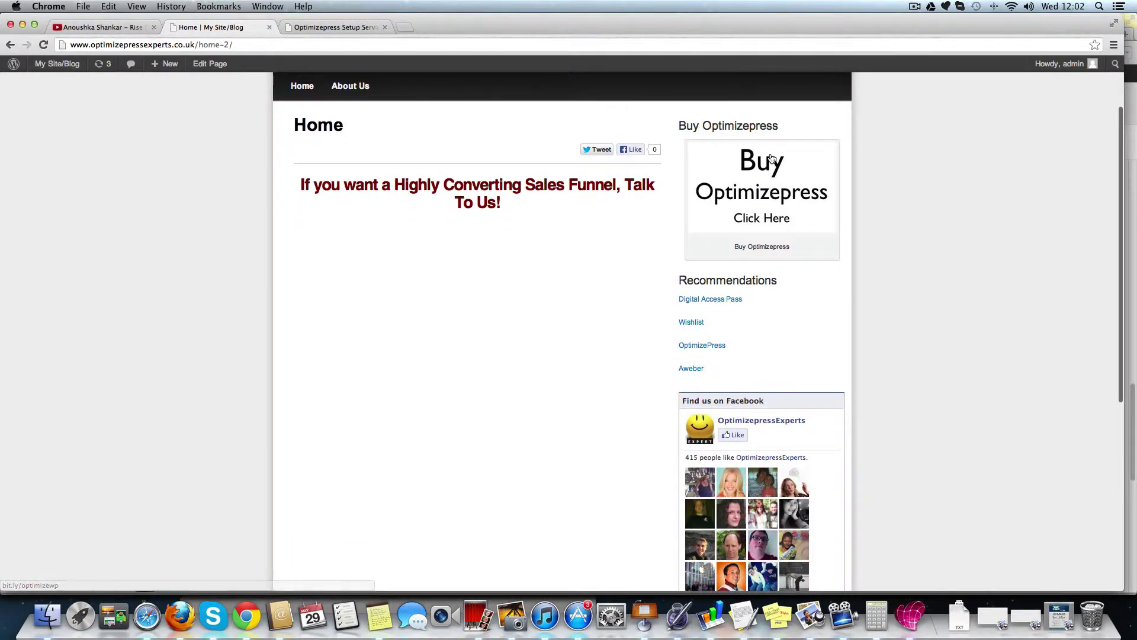
scroll(777, 200, down, 1)
scroll(772, 191, down, 1)
scroll(772, 189, up, 3)
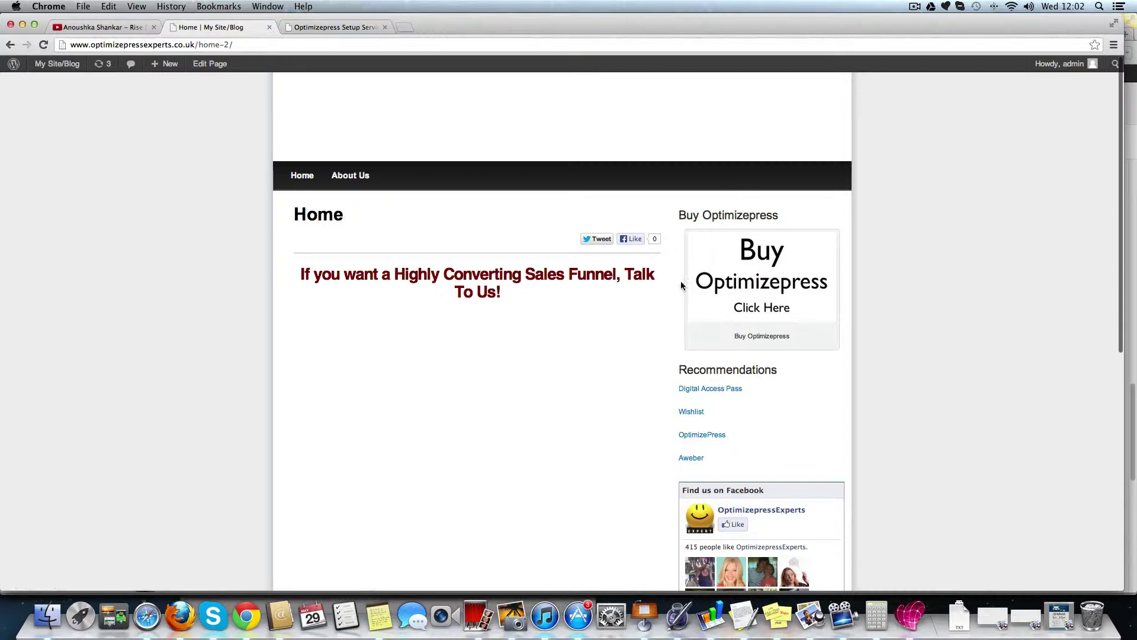
scroll(683, 285, down, 5)
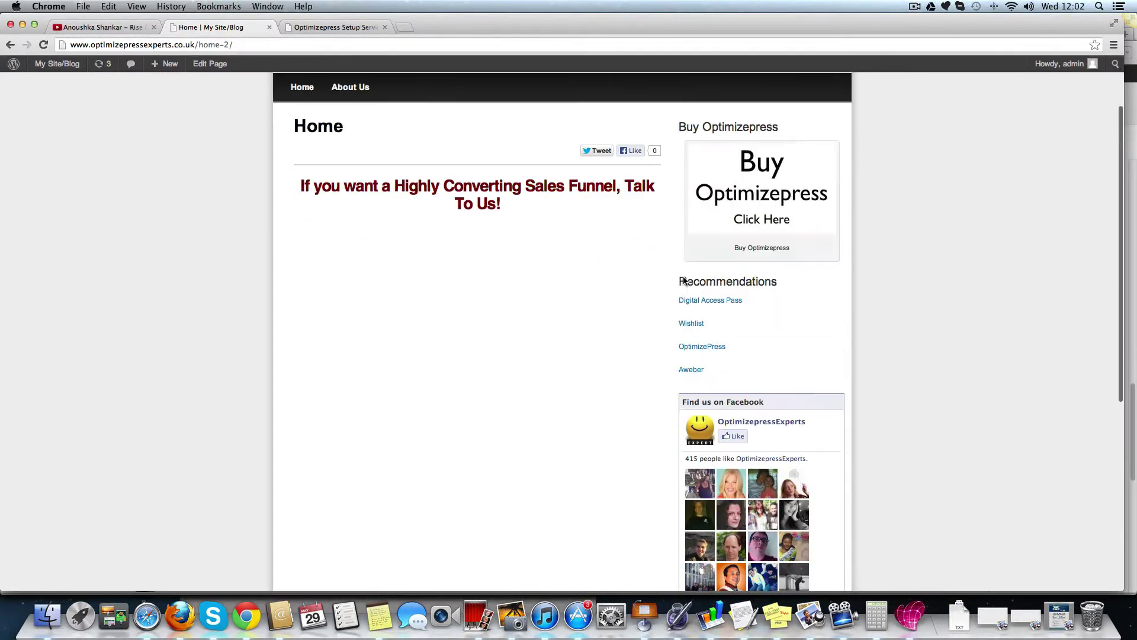
scroll(683, 281, down, 10)
scroll(533, 276, up, 5)
scroll(243, 269, up, 5)
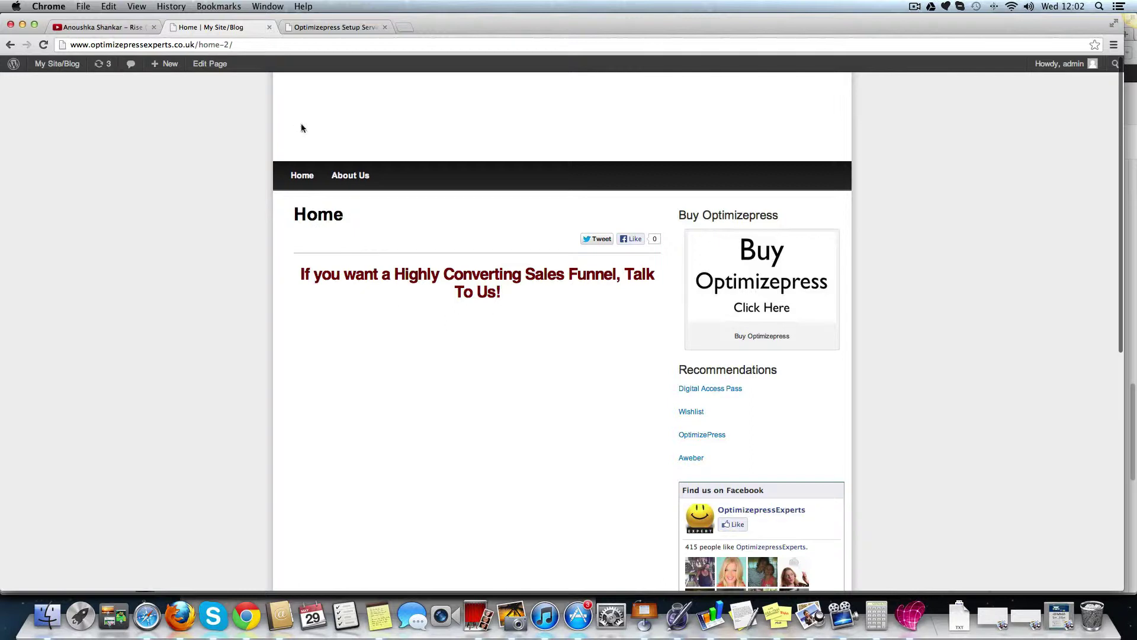
Step: Visit the broken About Us page (404), then go back to the Home page
click(350, 175)
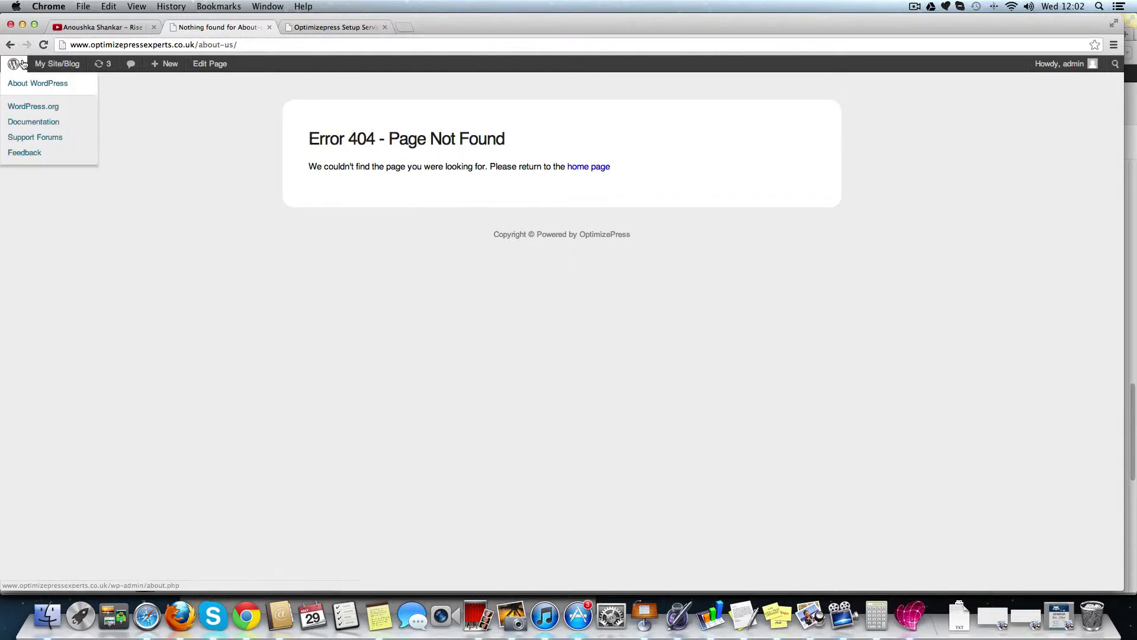
click(9, 45)
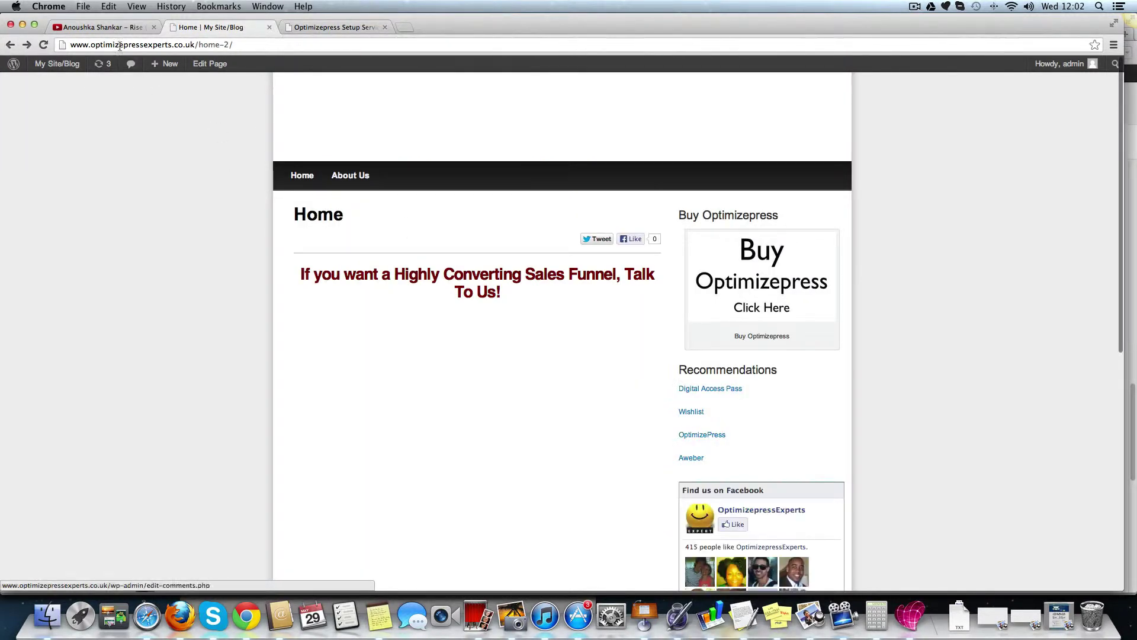
Step: In Menus, enable auto-adding top-level pages, remove About Us from the Blog Menu and save
click(28, 44)
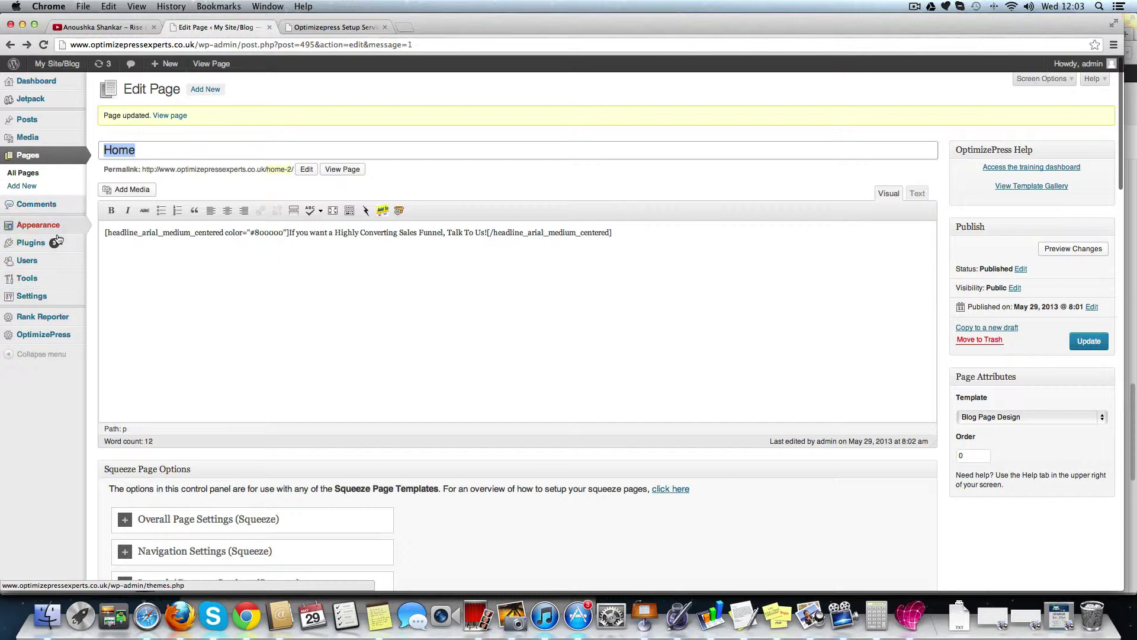
mouse_move(38, 223)
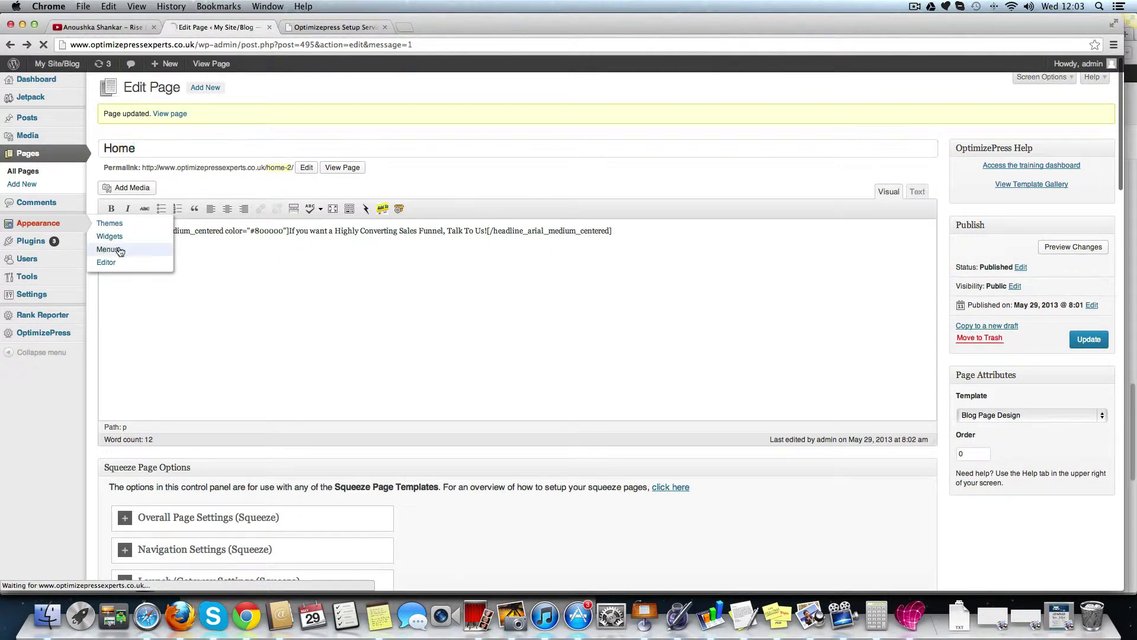
click(315, 27)
click(233, 46)
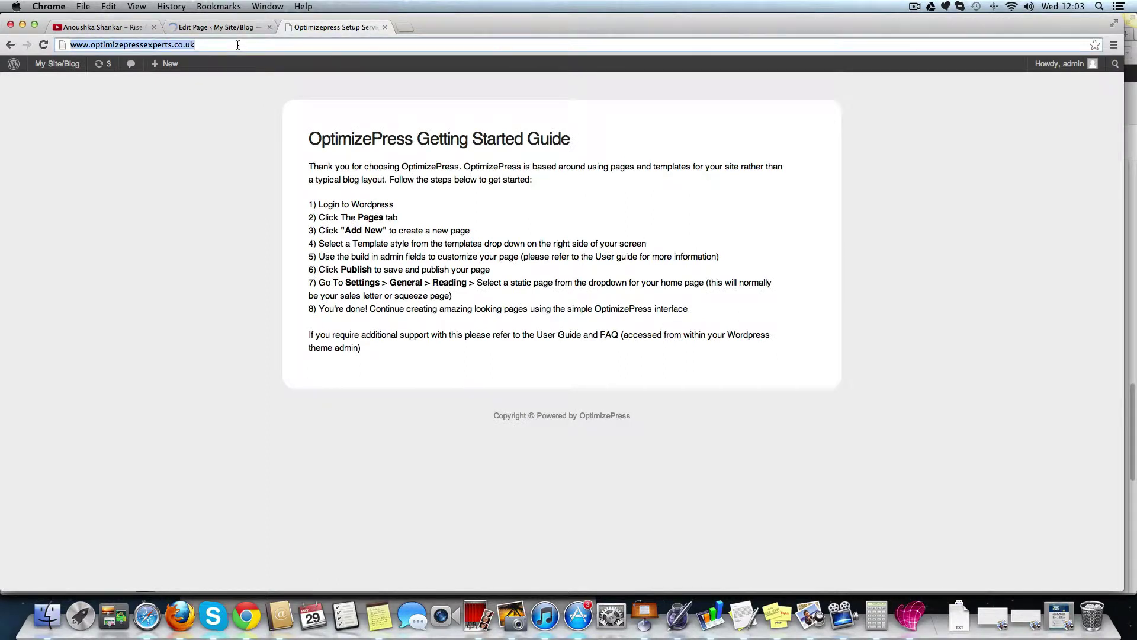
click(196, 26)
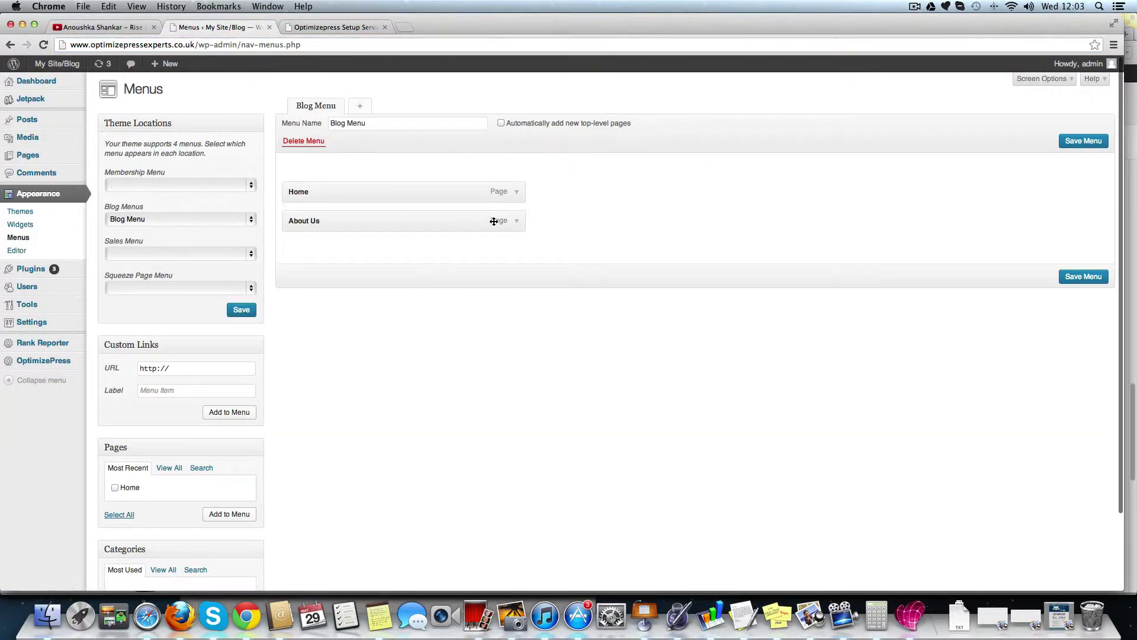
click(501, 124)
click(516, 223)
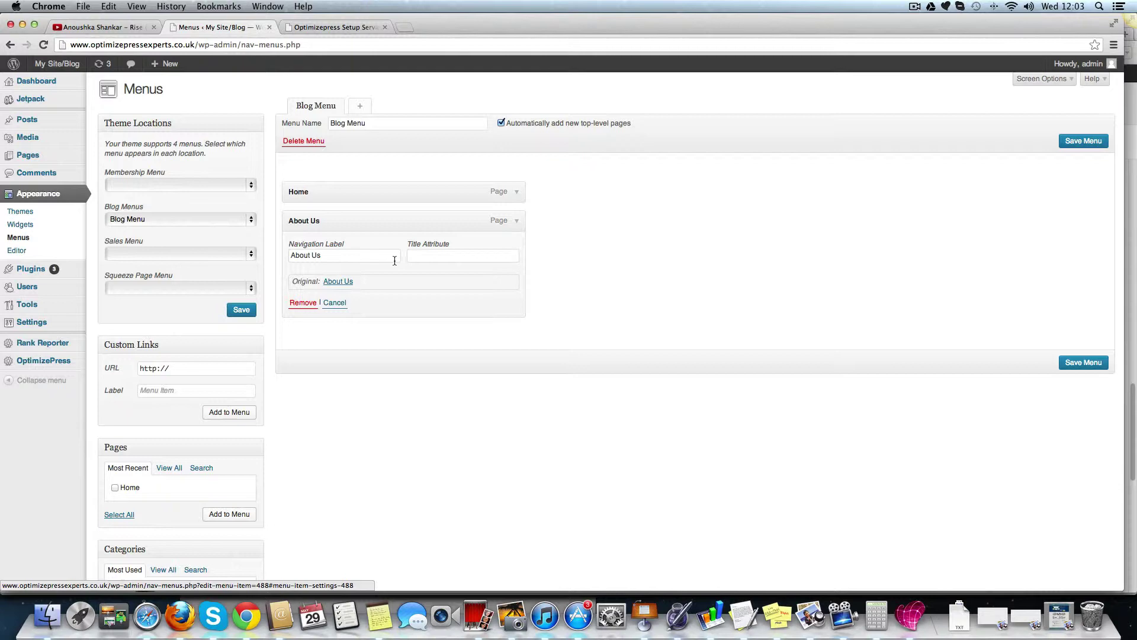
click(302, 302)
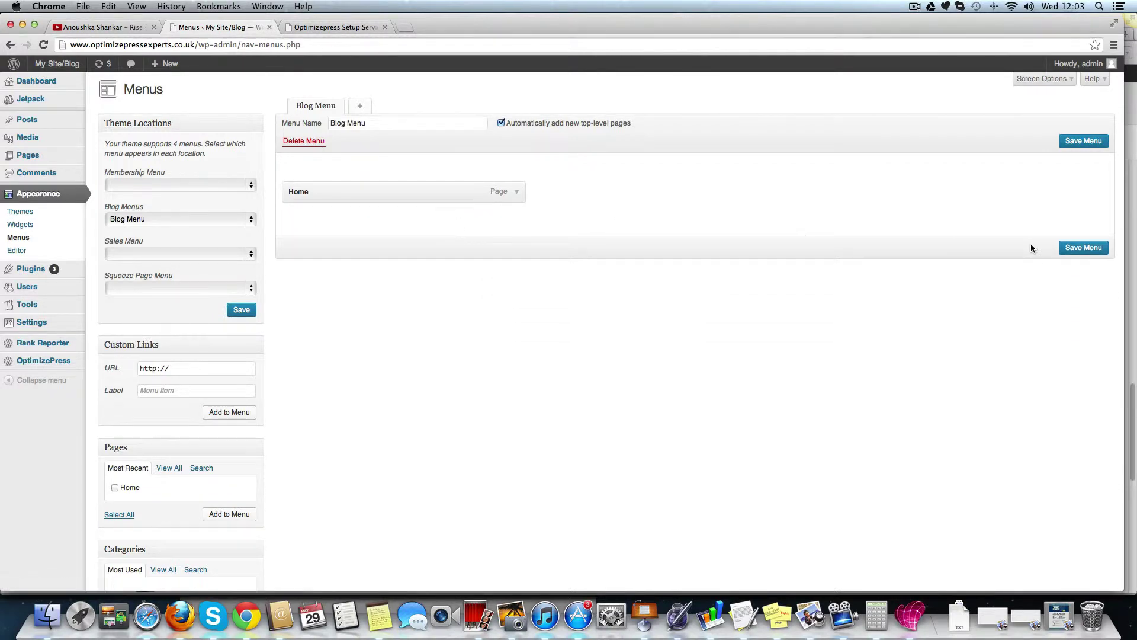
click(1076, 249)
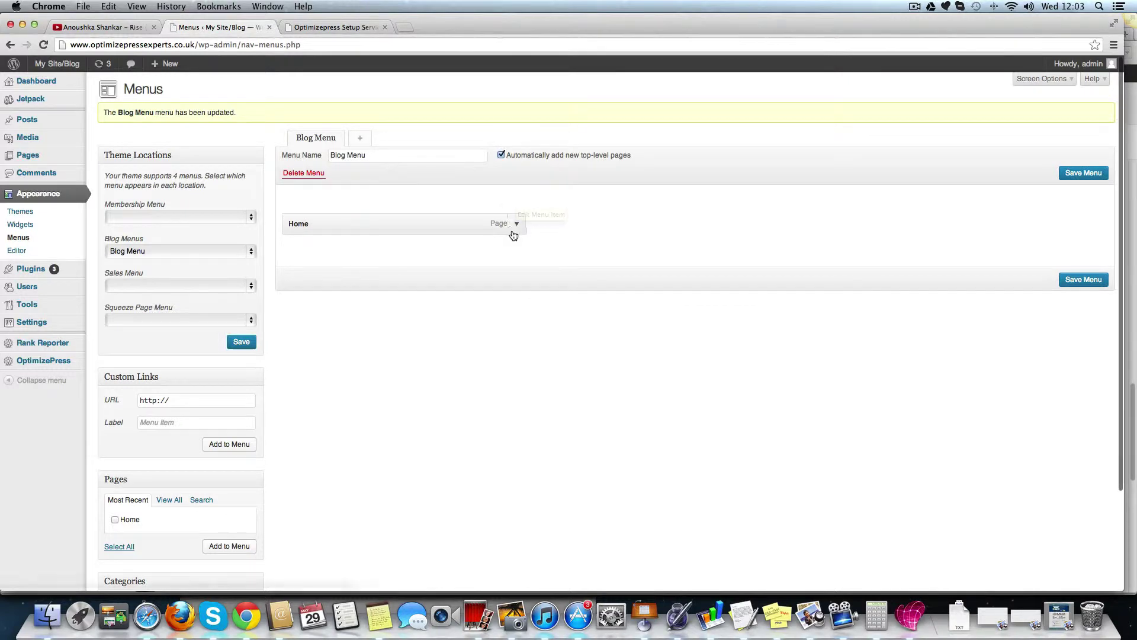
Step: Remove Home from the Blog Menu and check which menu the blog location uses
click(516, 226)
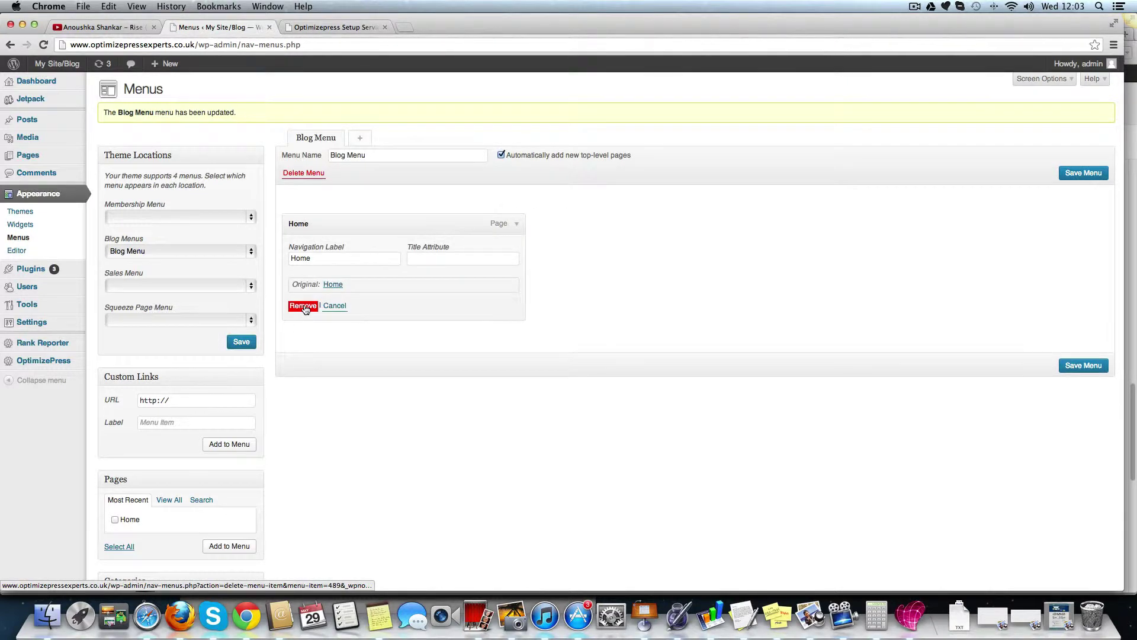
click(303, 306)
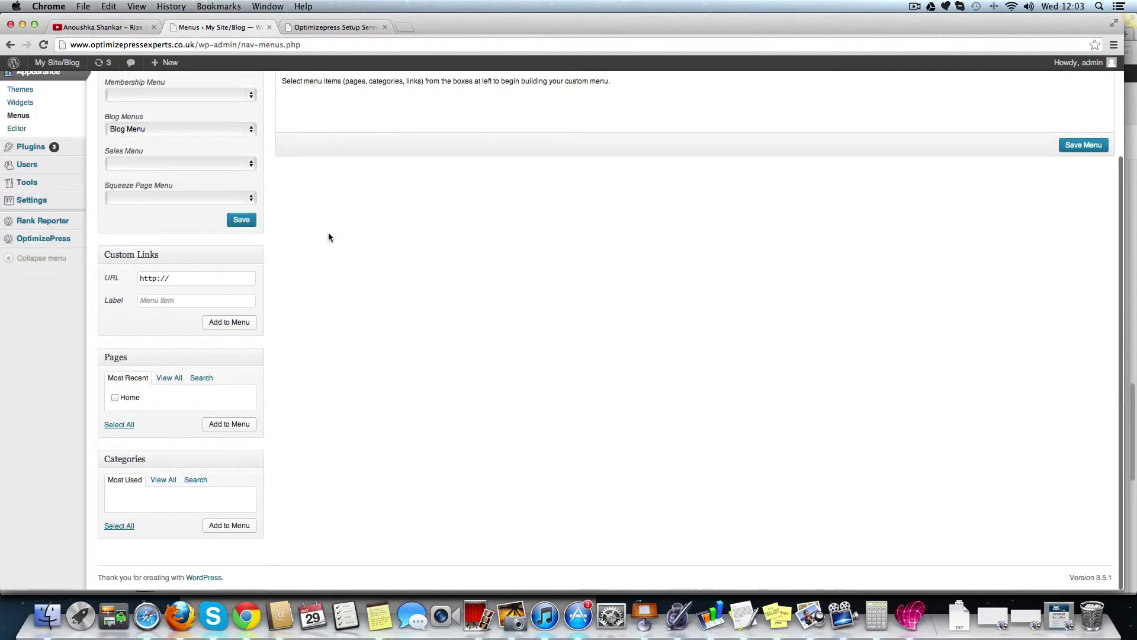
scroll(328, 237, up, 3)
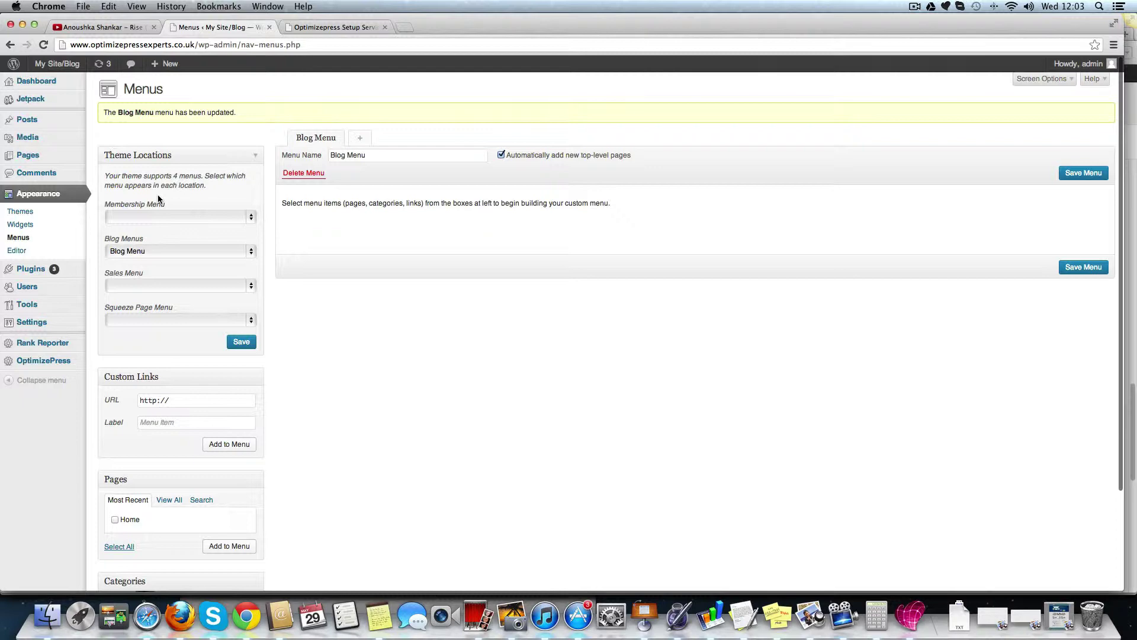
click(154, 250)
click(253, 276)
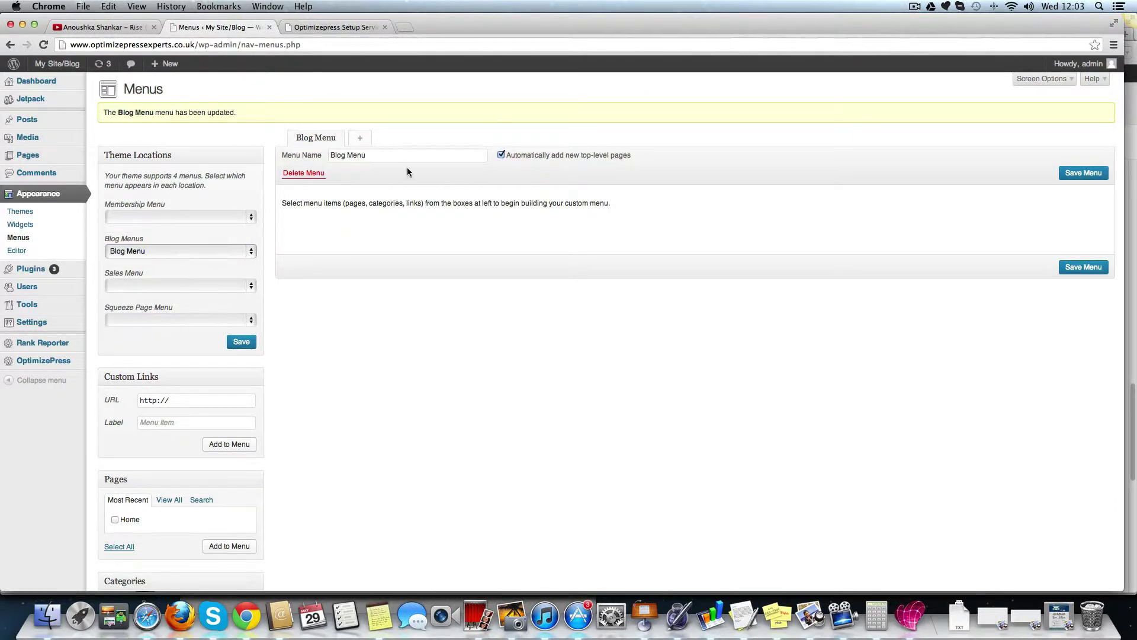
Step: Delete the Blog Menu, recreate 'Blog Menu', and assign it to the blog location
click(303, 172)
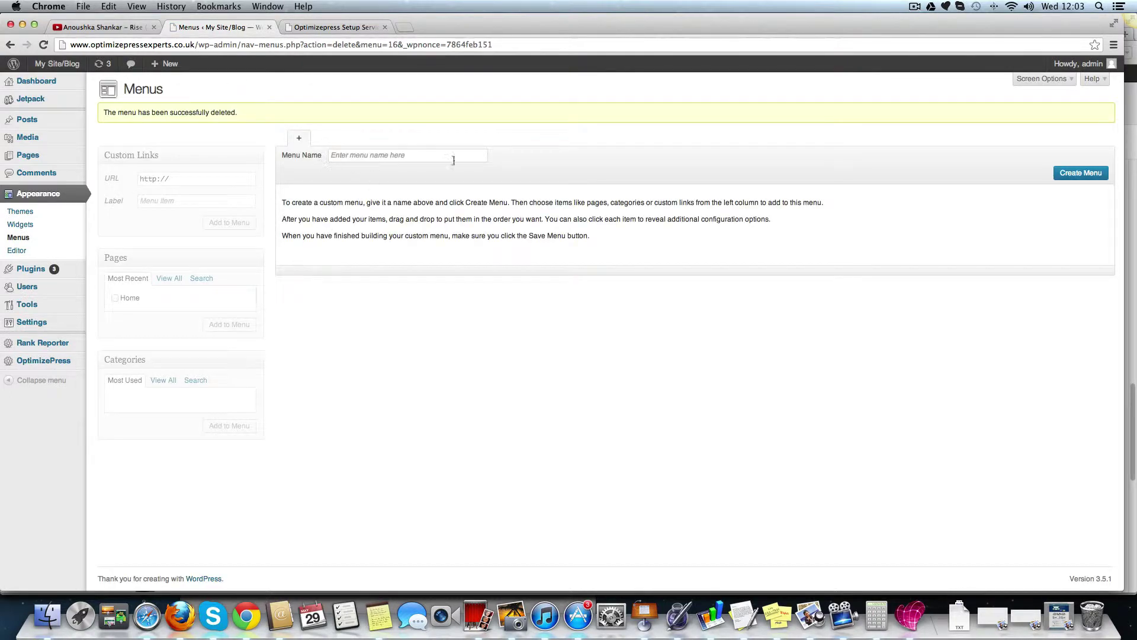
click(442, 156)
text(Blog)
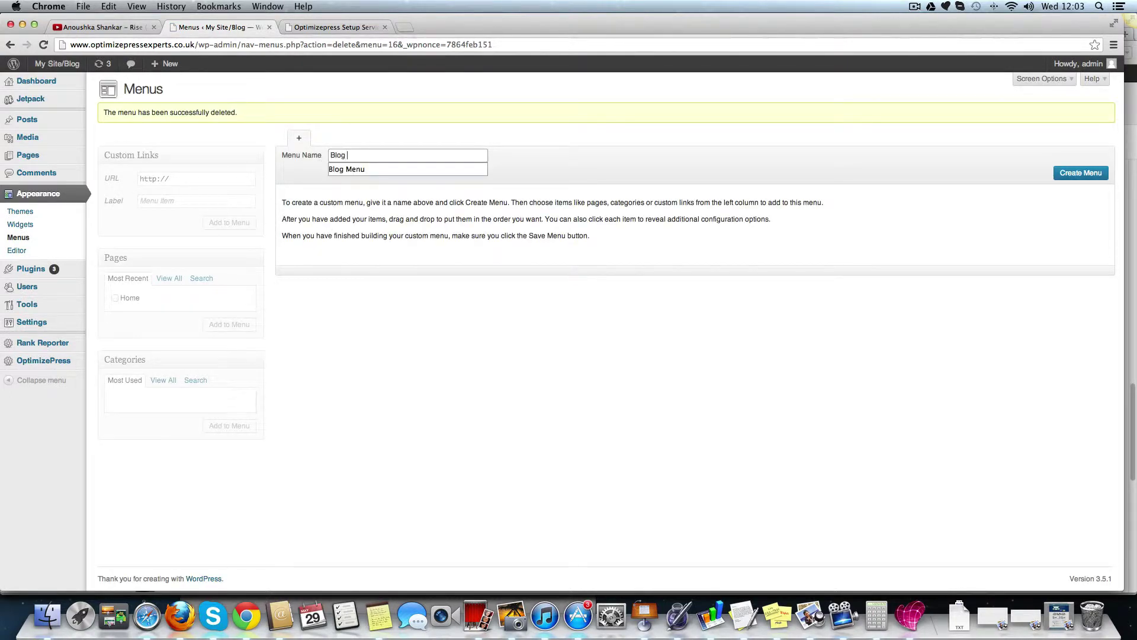
click(414, 170)
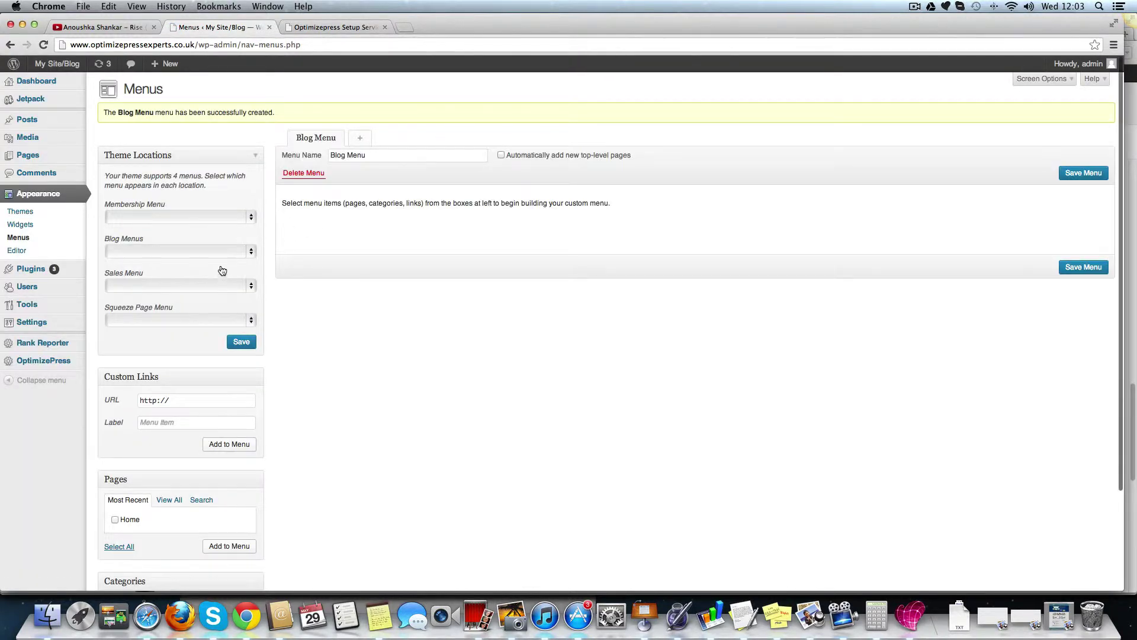
click(199, 257)
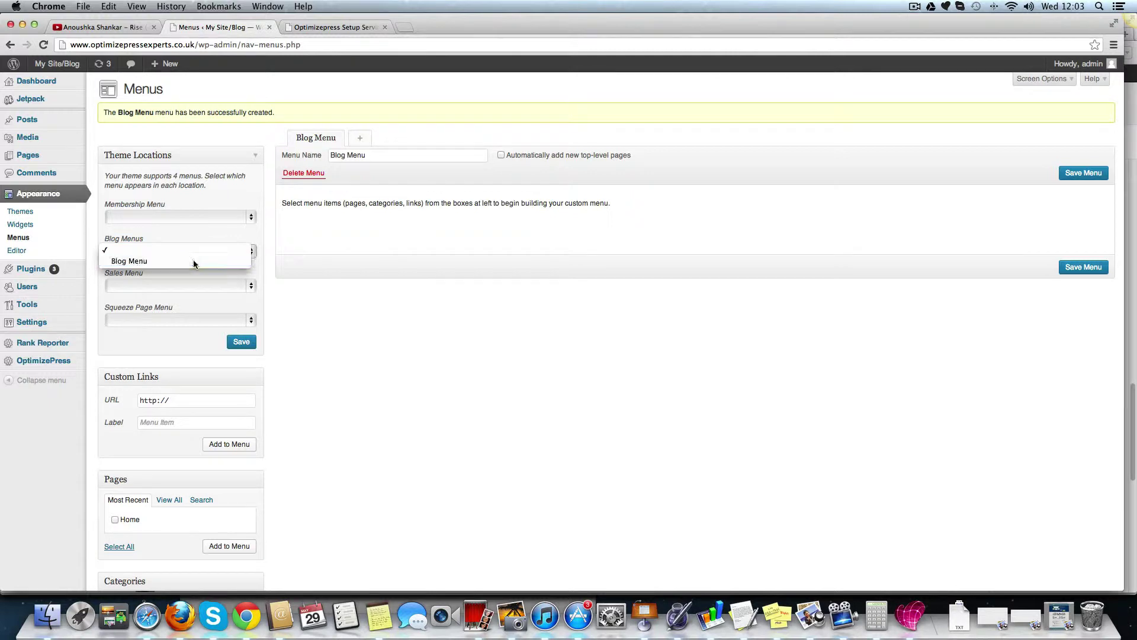
click(192, 263)
click(1093, 269)
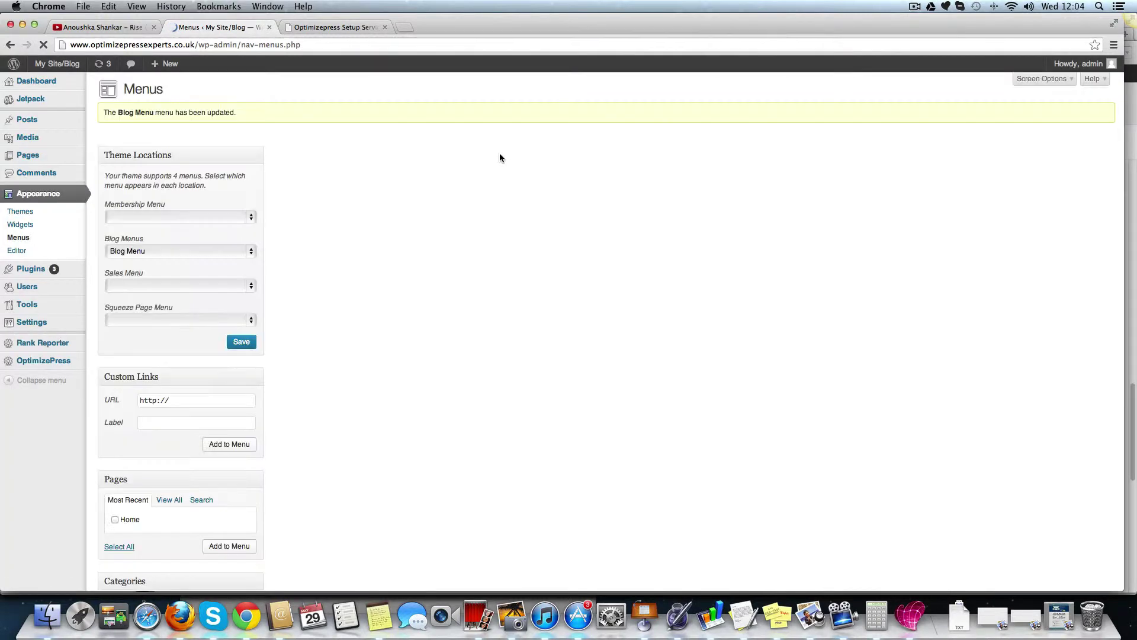
Step: Enable auto-adding top-level pages and add the Home page to the menu
click(501, 155)
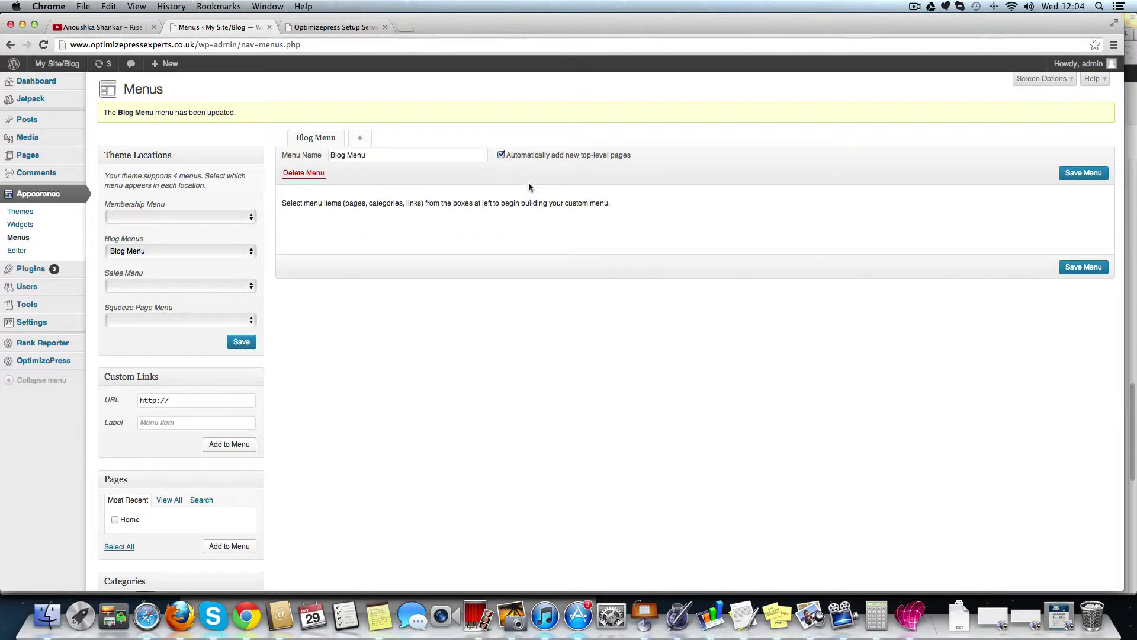
scroll(518, 202, down, 3)
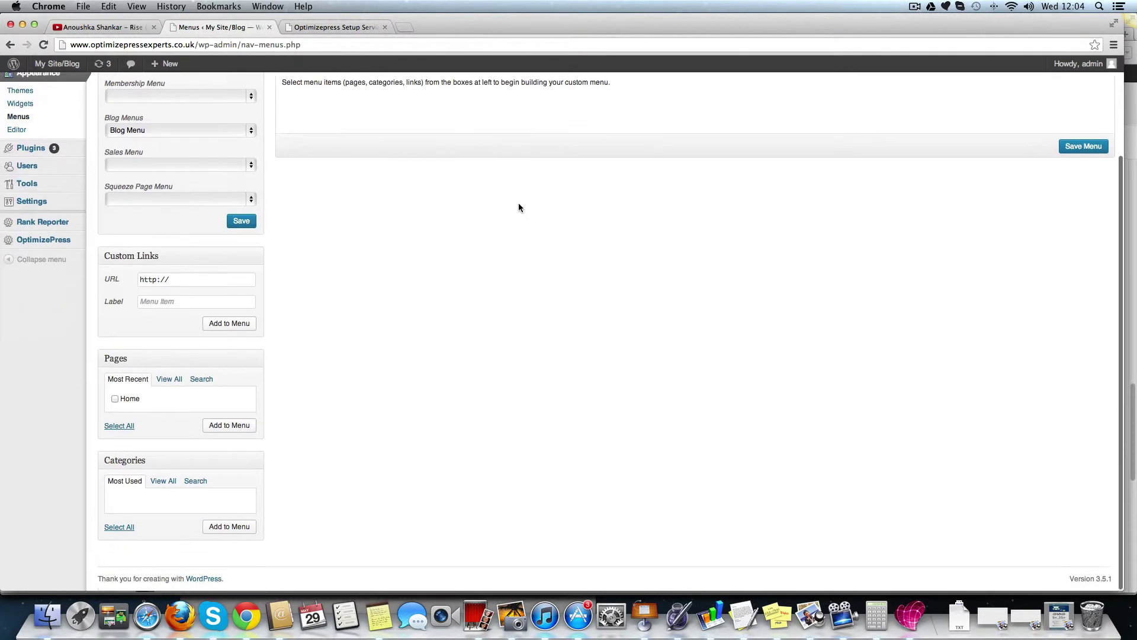
click(115, 398)
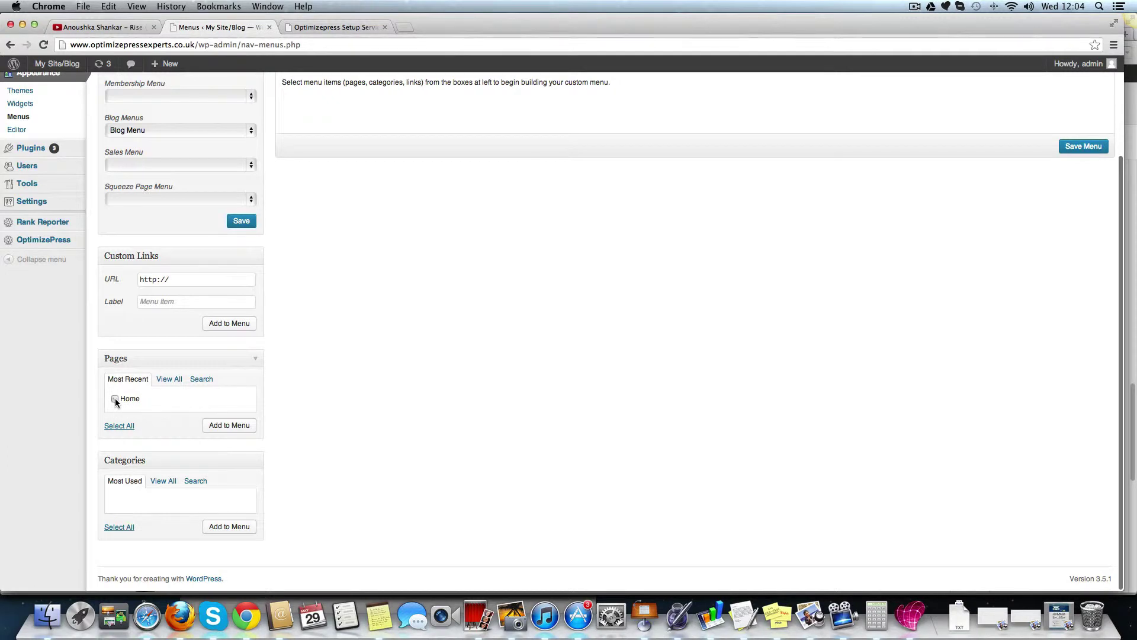
click(216, 430)
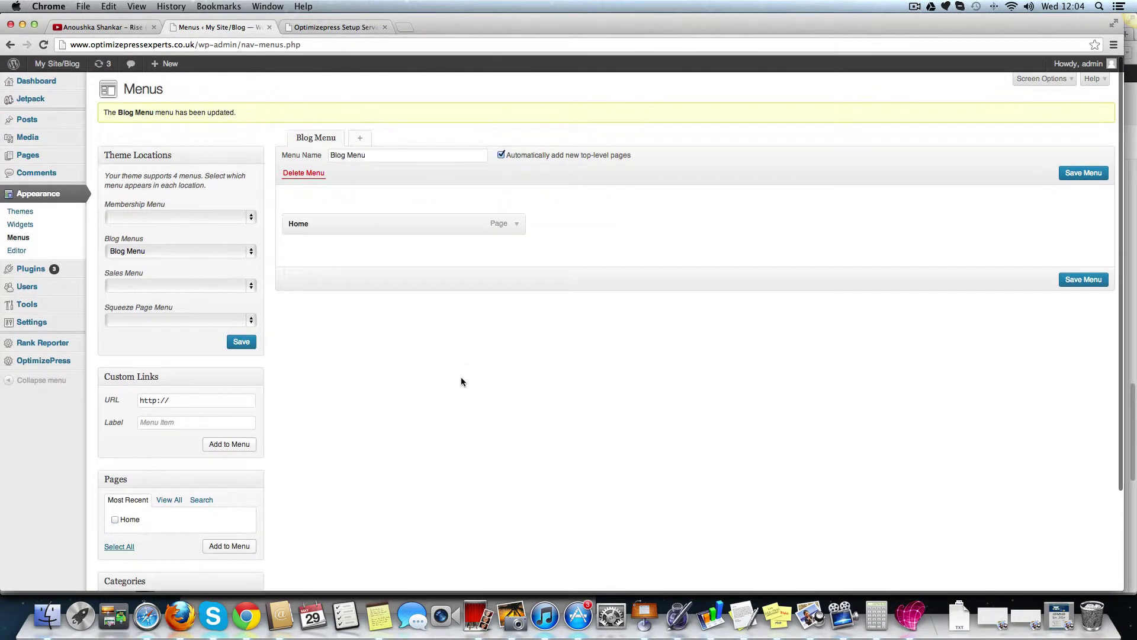
Step: Save the Blog Menu containing Home and review the Home page's red heading
click(1082, 280)
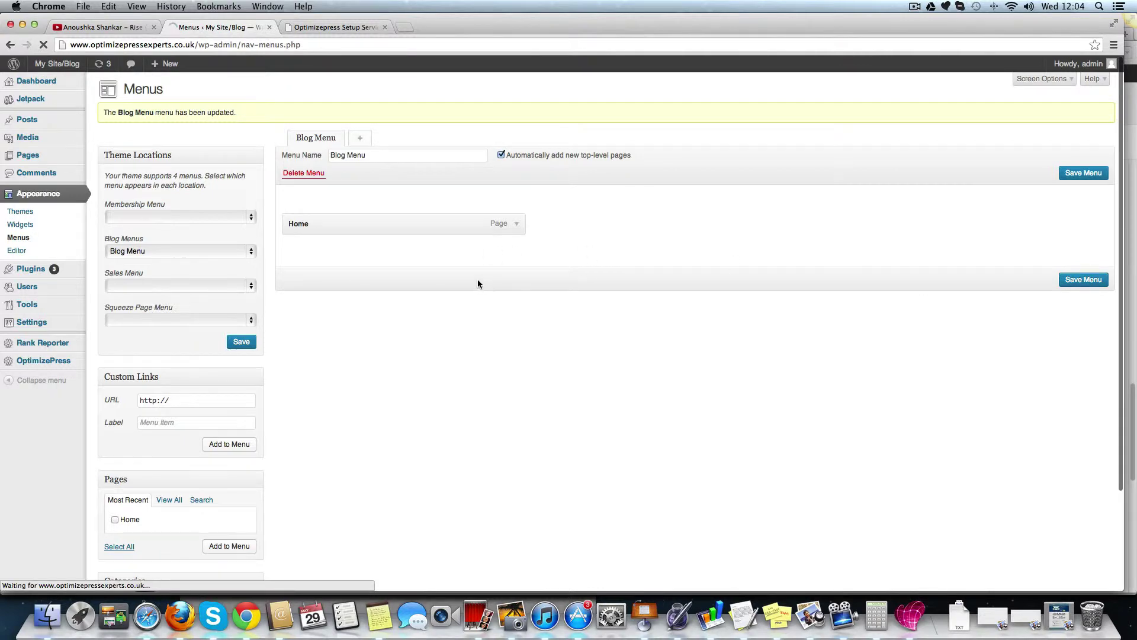
click(326, 28)
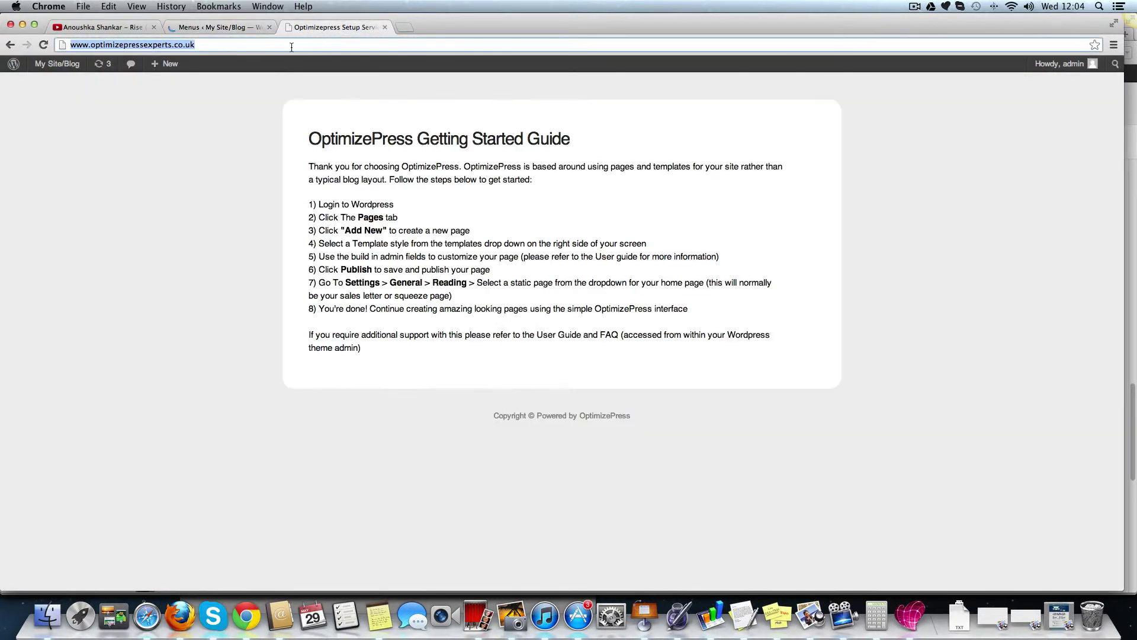
click(291, 46)
text(/)
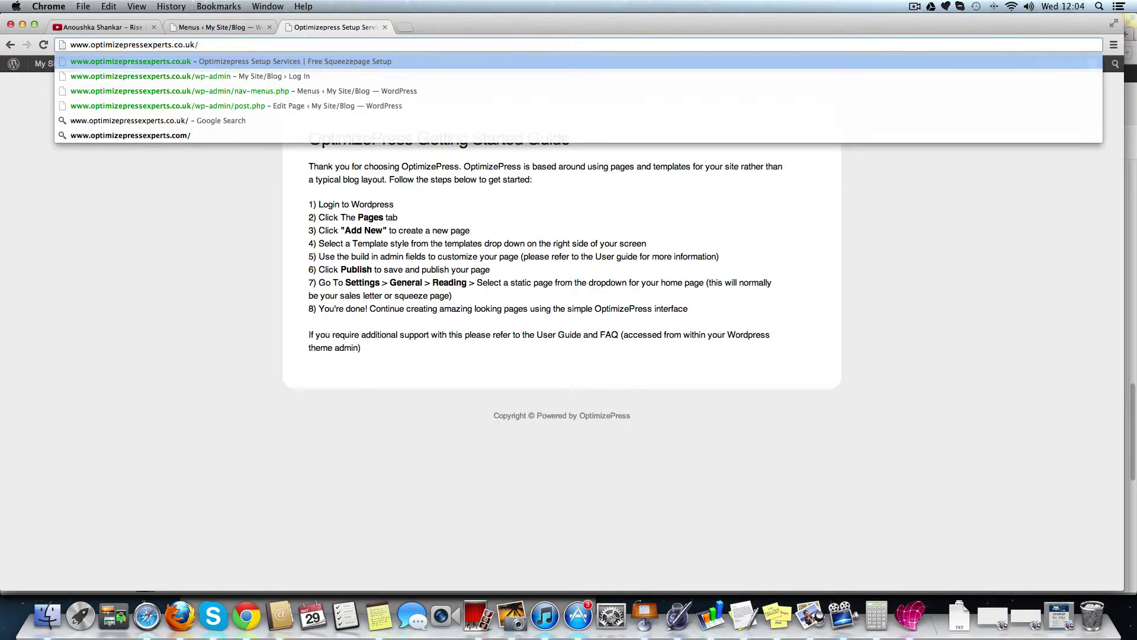
text(home-2/)
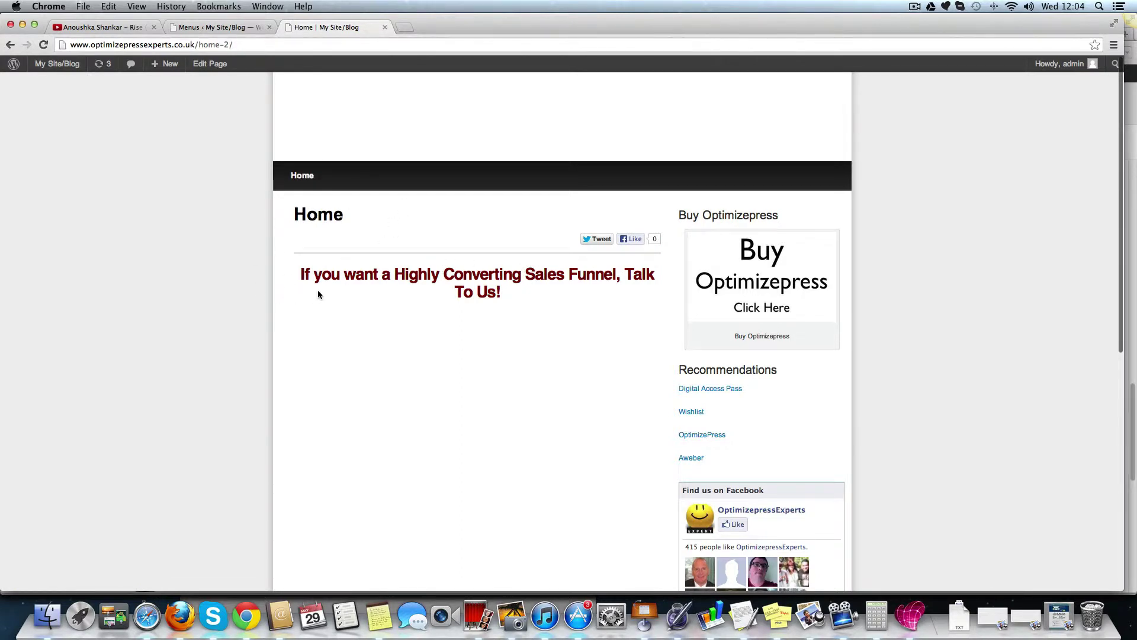
drag(295, 275, 310, 315)
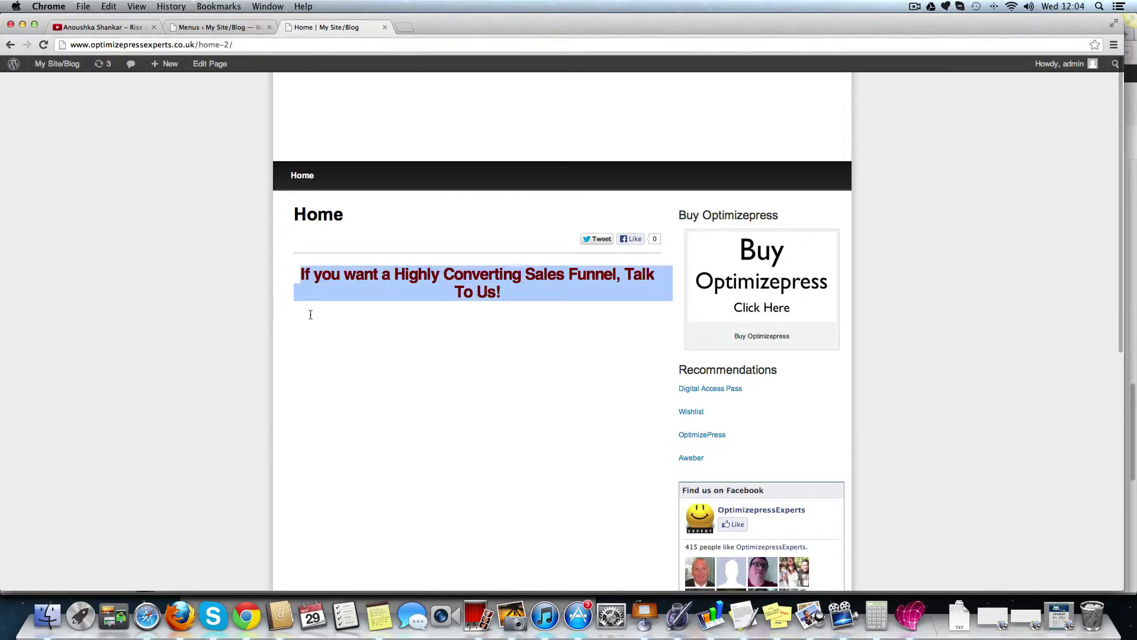
click(455, 288)
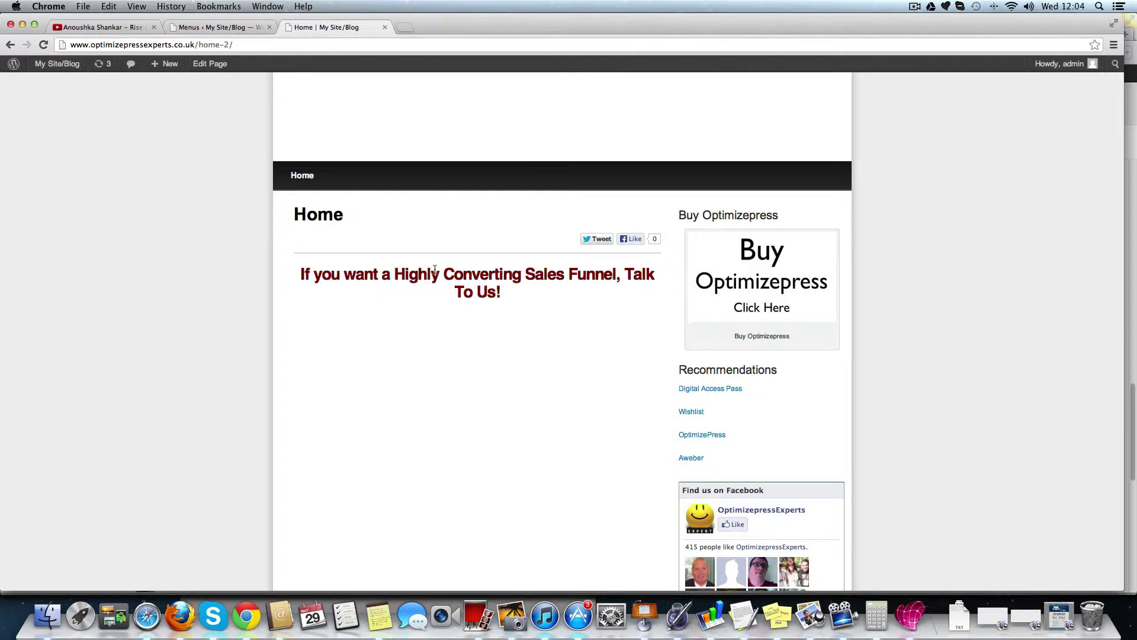
click(223, 27)
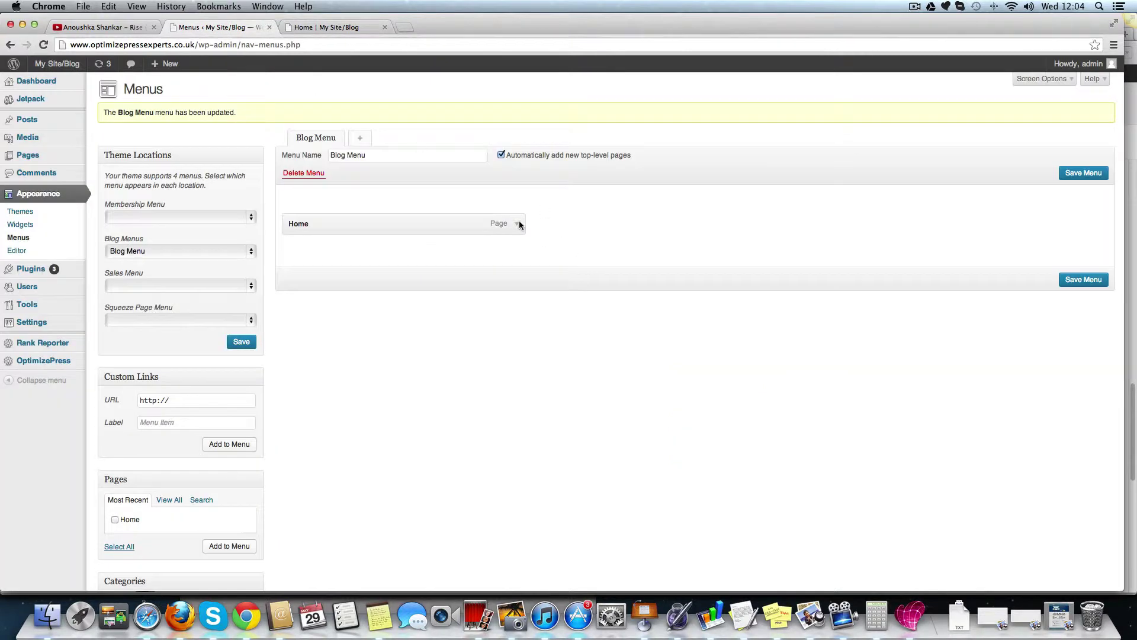
click(331, 27)
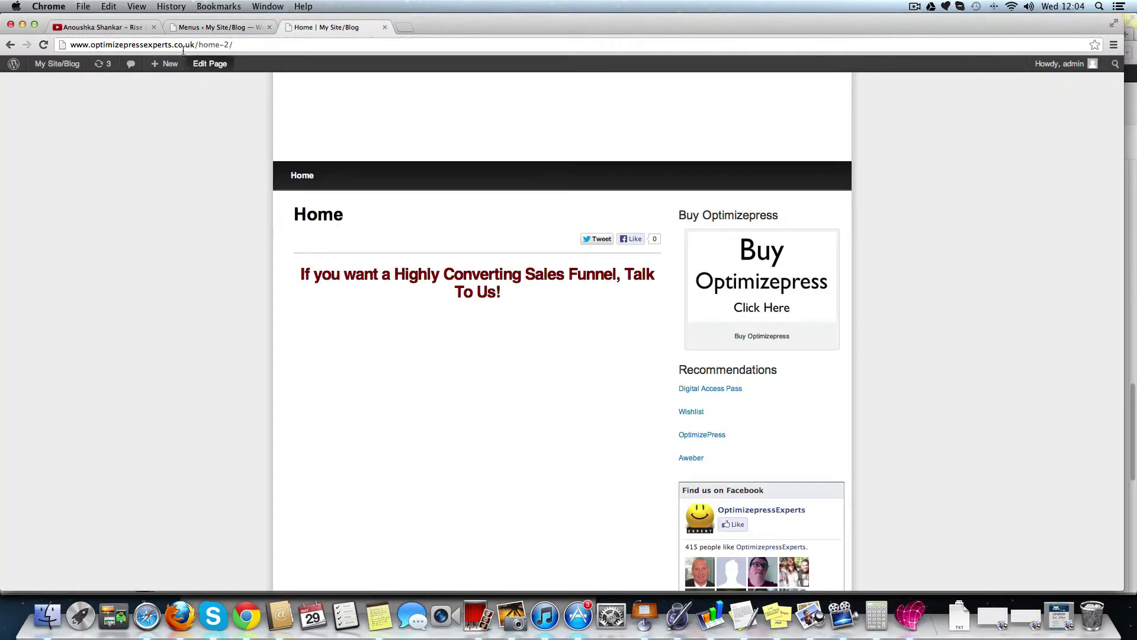
drag(198, 43, 232, 44)
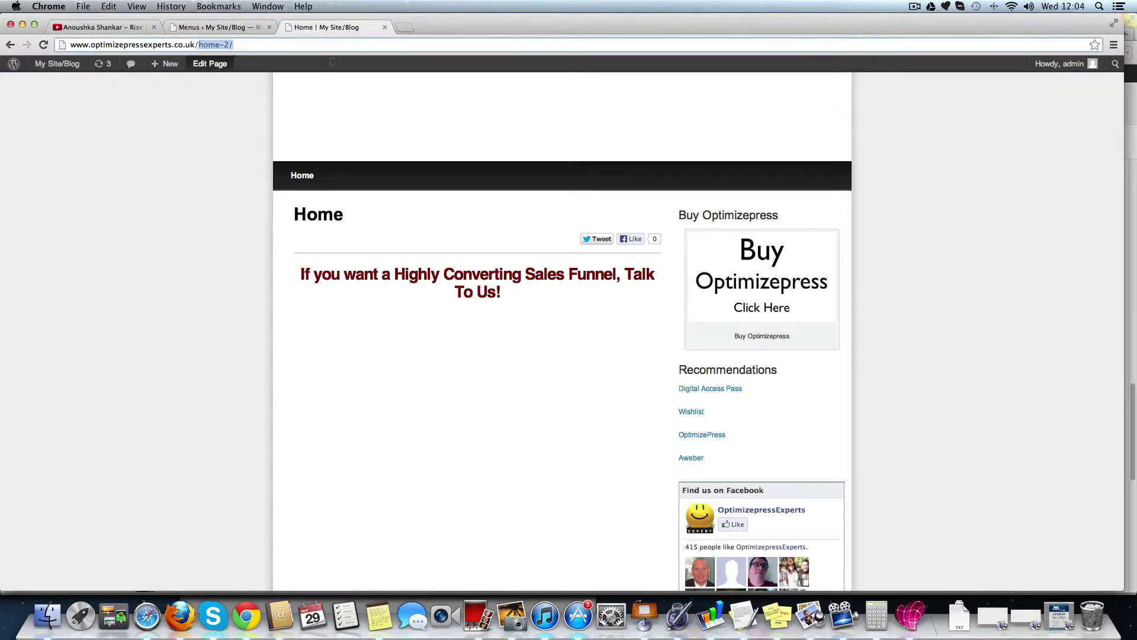
key(BackSpace)
key(Return)
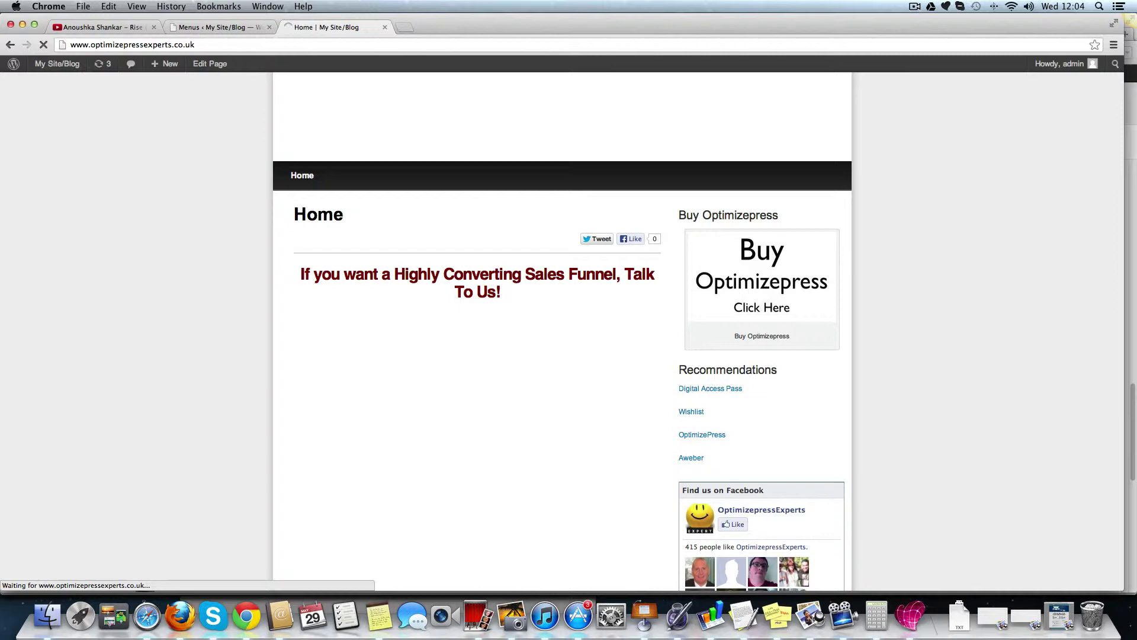
Step: Set the front page to the static Home page, save Reading Settings, and view the site
click(227, 28)
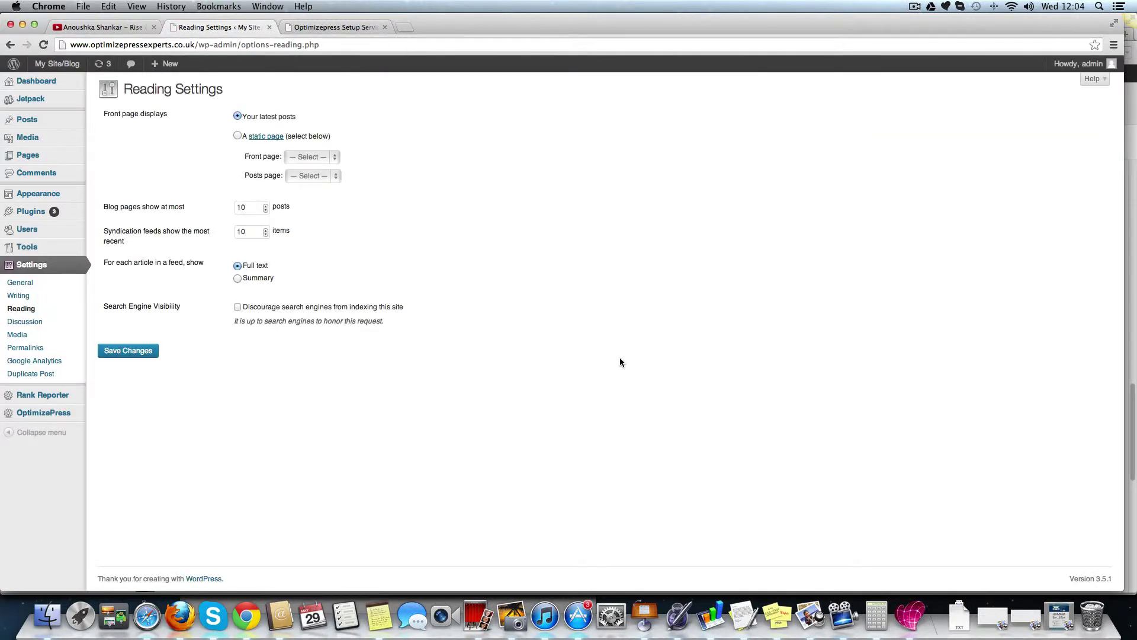
click(237, 137)
click(331, 159)
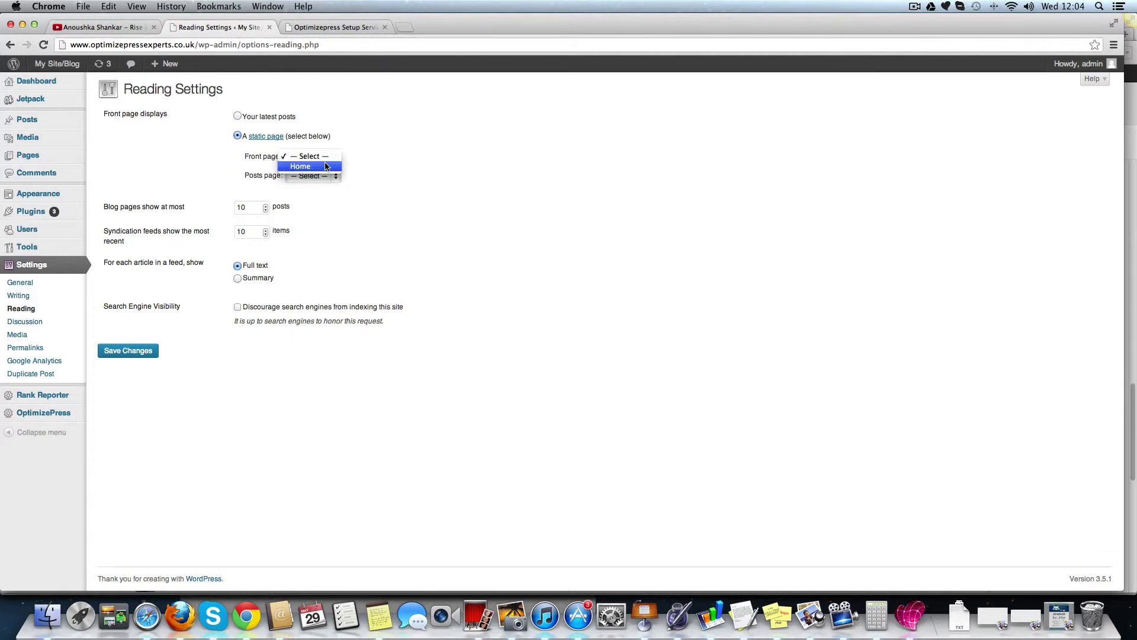
click(326, 166)
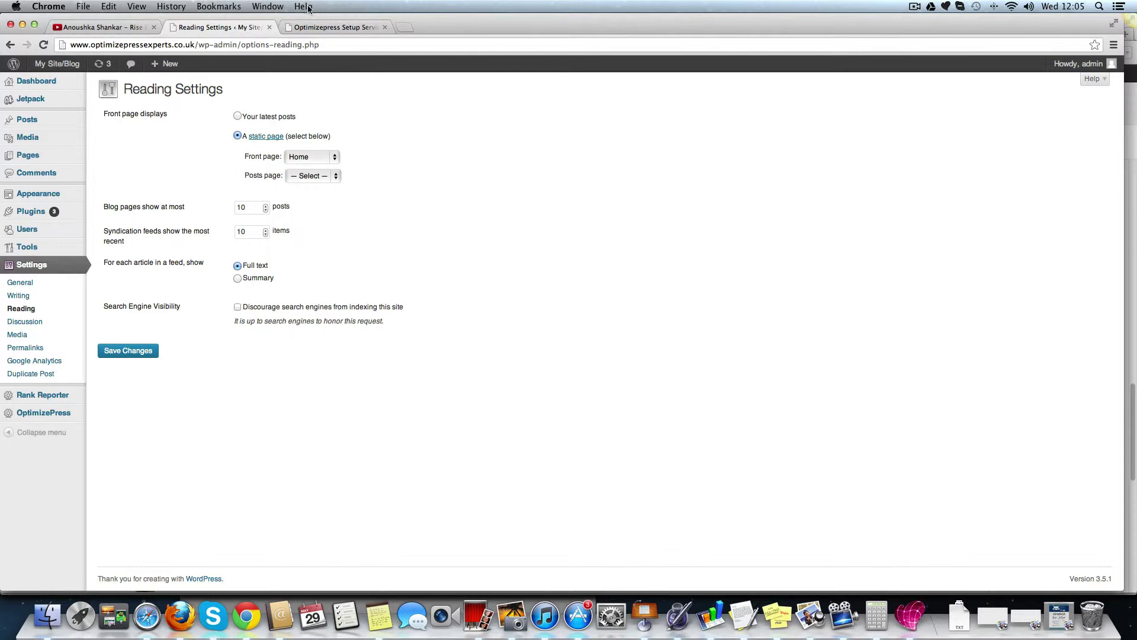
click(329, 28)
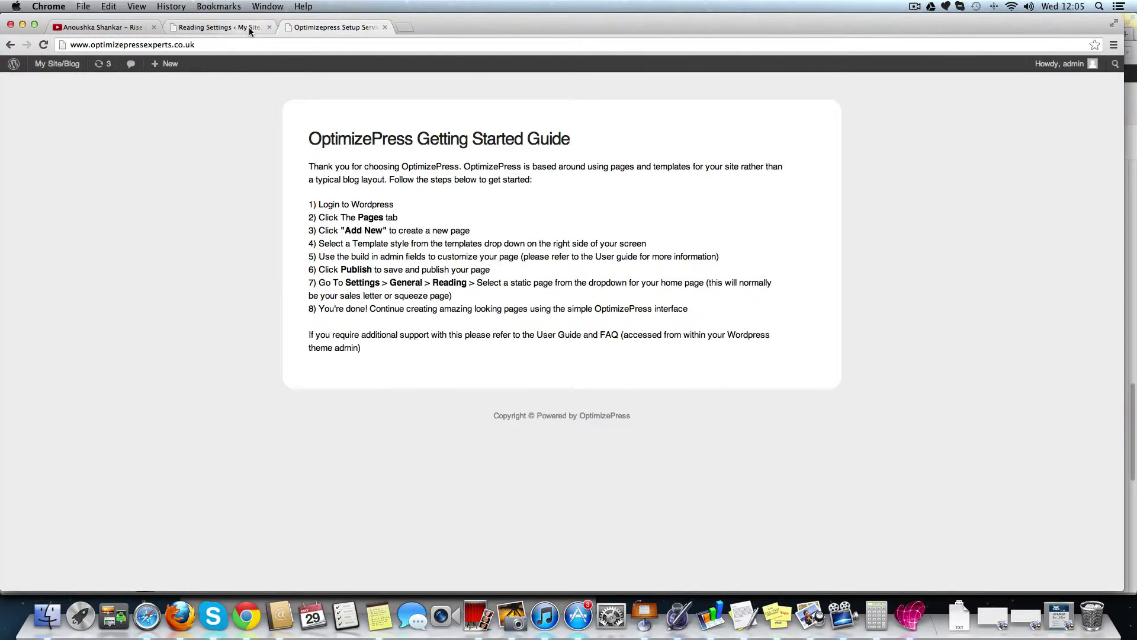
click(246, 30)
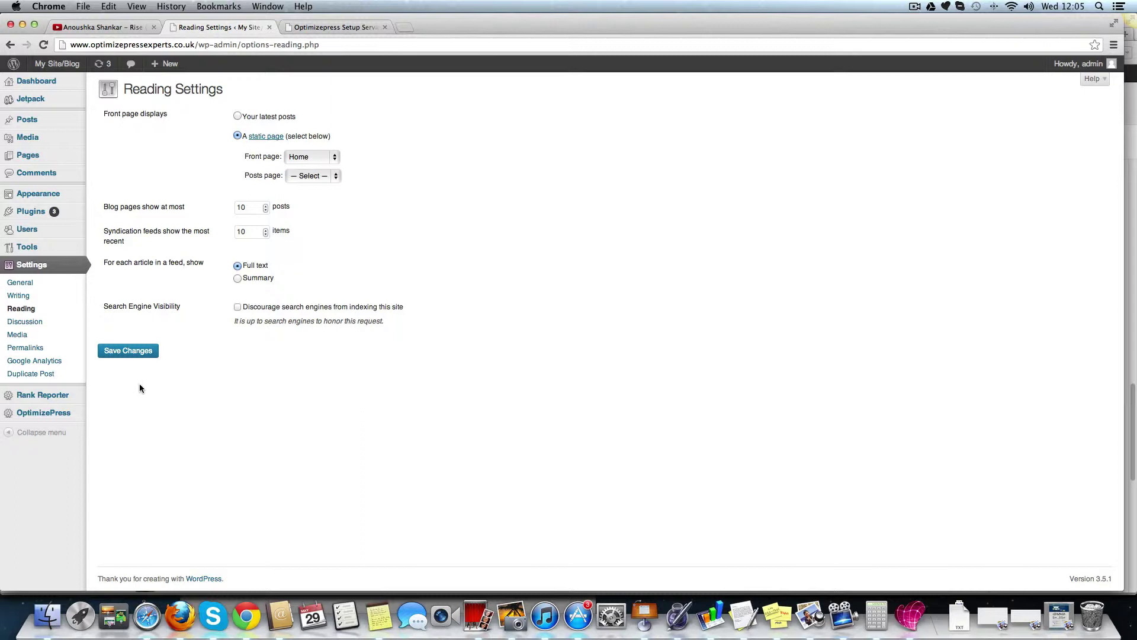
click(148, 351)
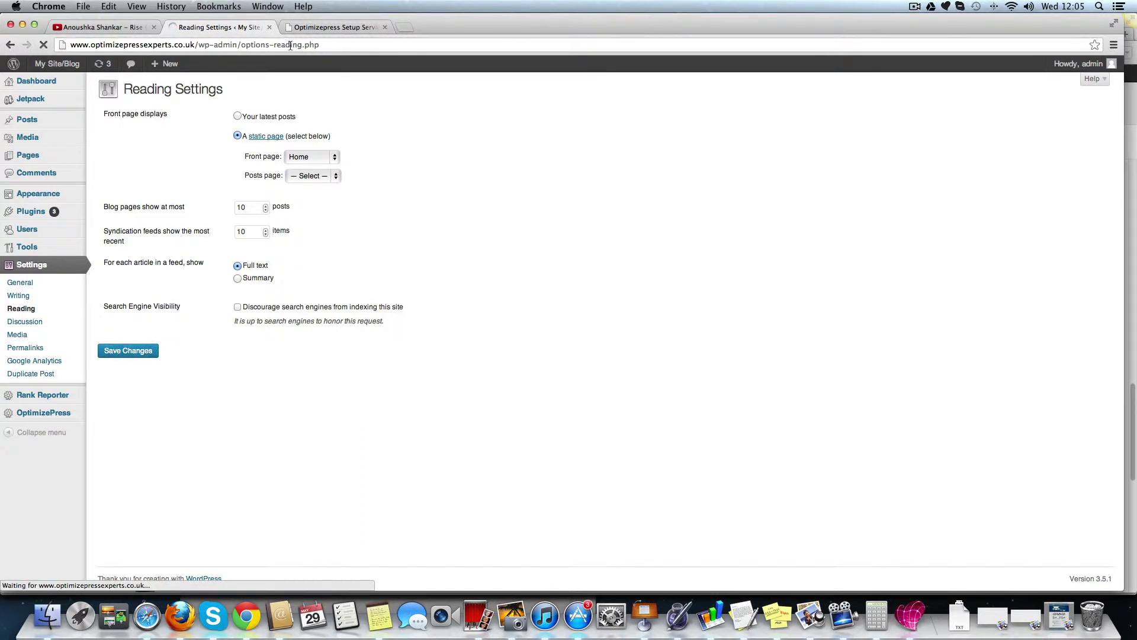
click(338, 27)
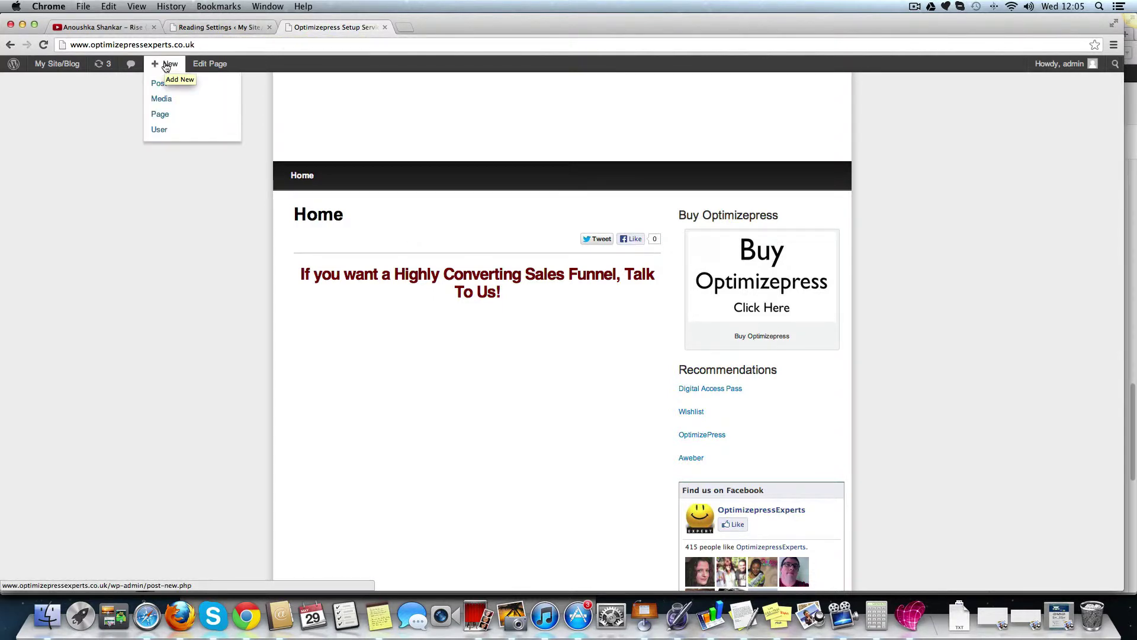
mouse_move(165, 64)
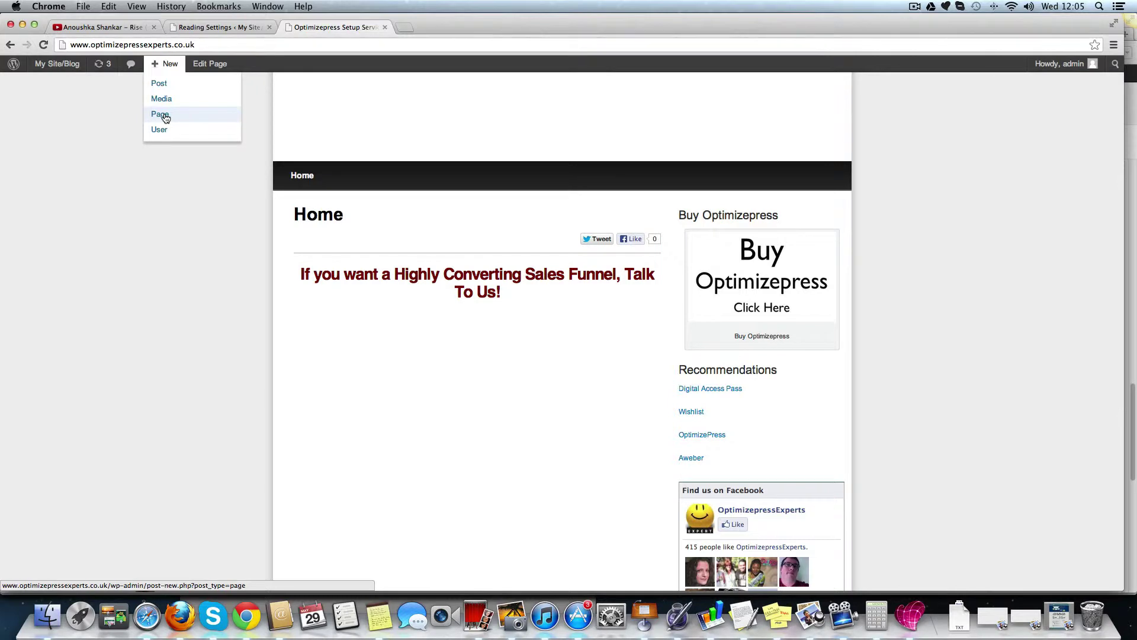
Step: Publish a new 'What We do' page using the Blog Page Design template
click(165, 116)
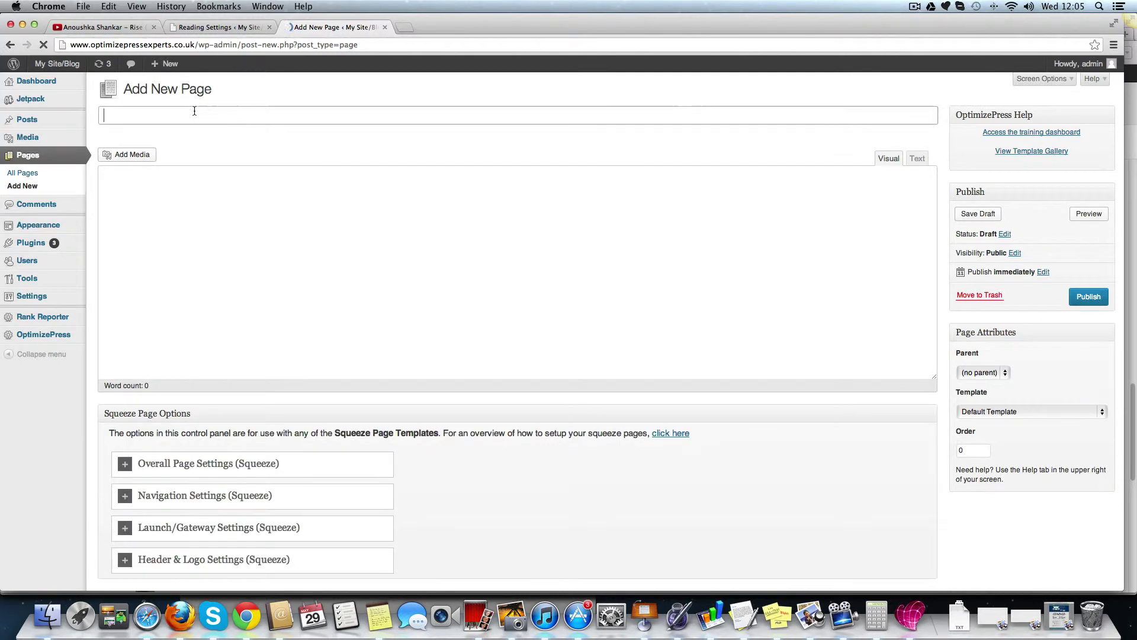
click(193, 111)
text(What We do)
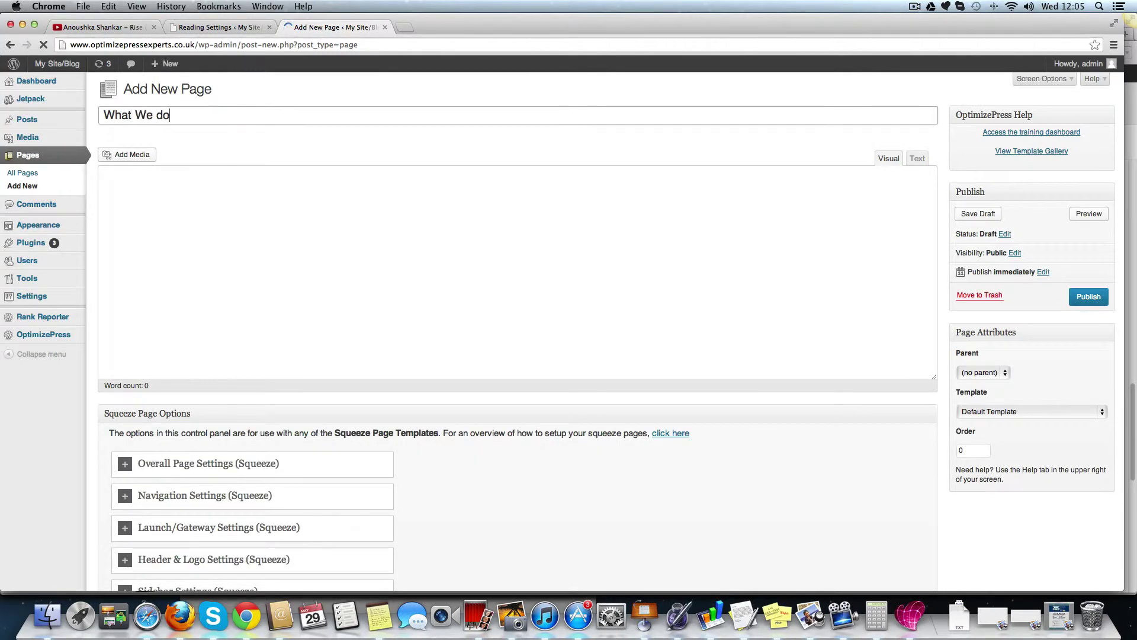
click(1014, 411)
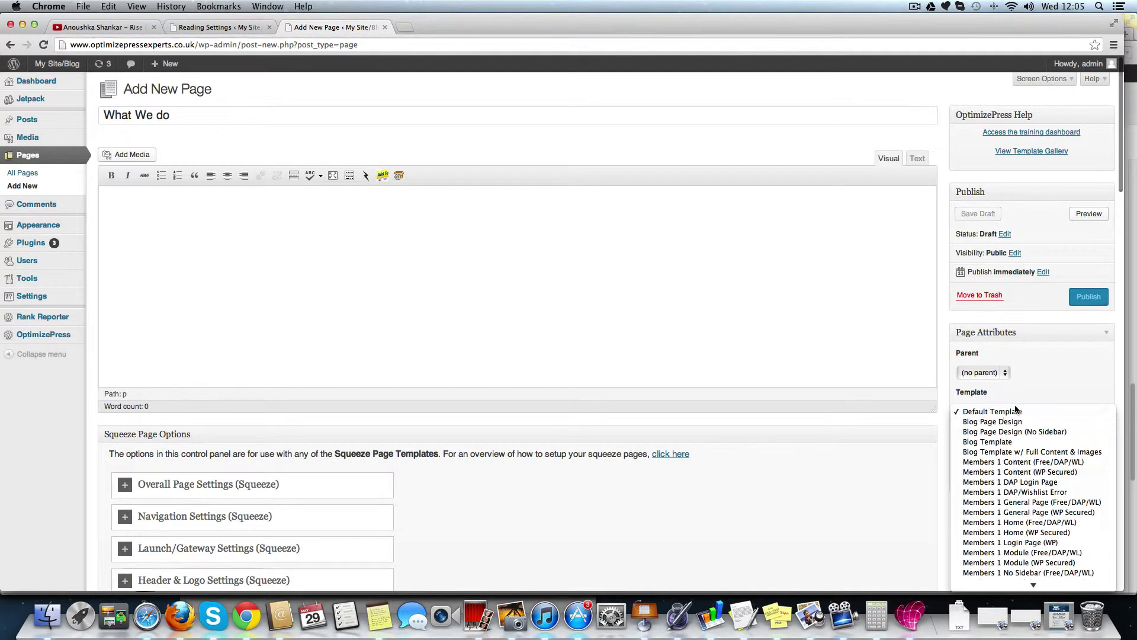
click(1016, 424)
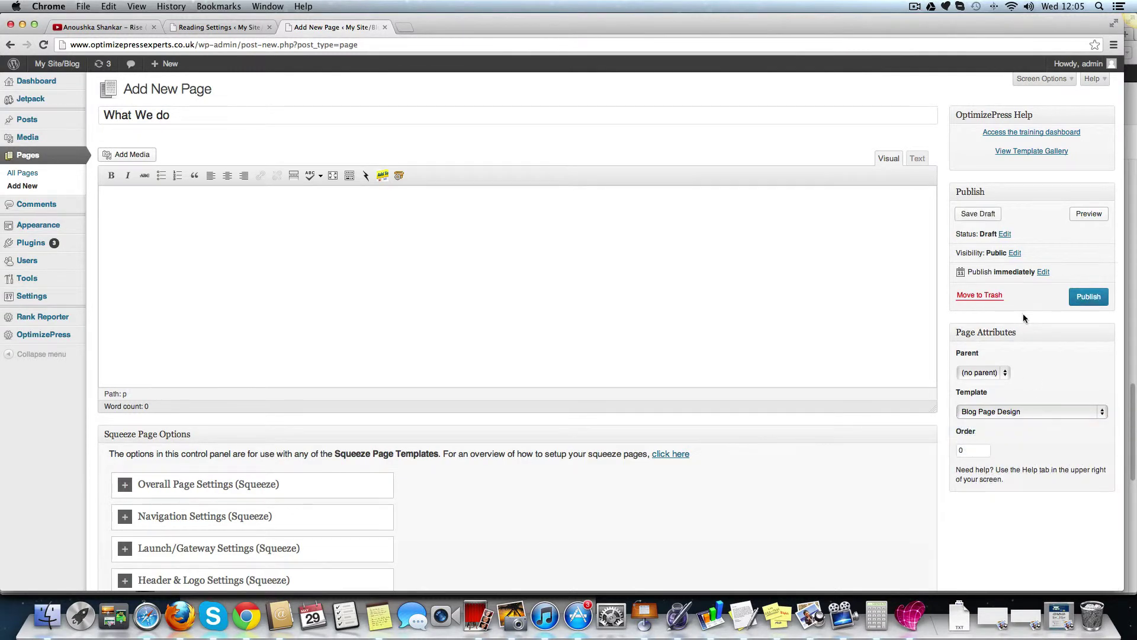
click(1093, 297)
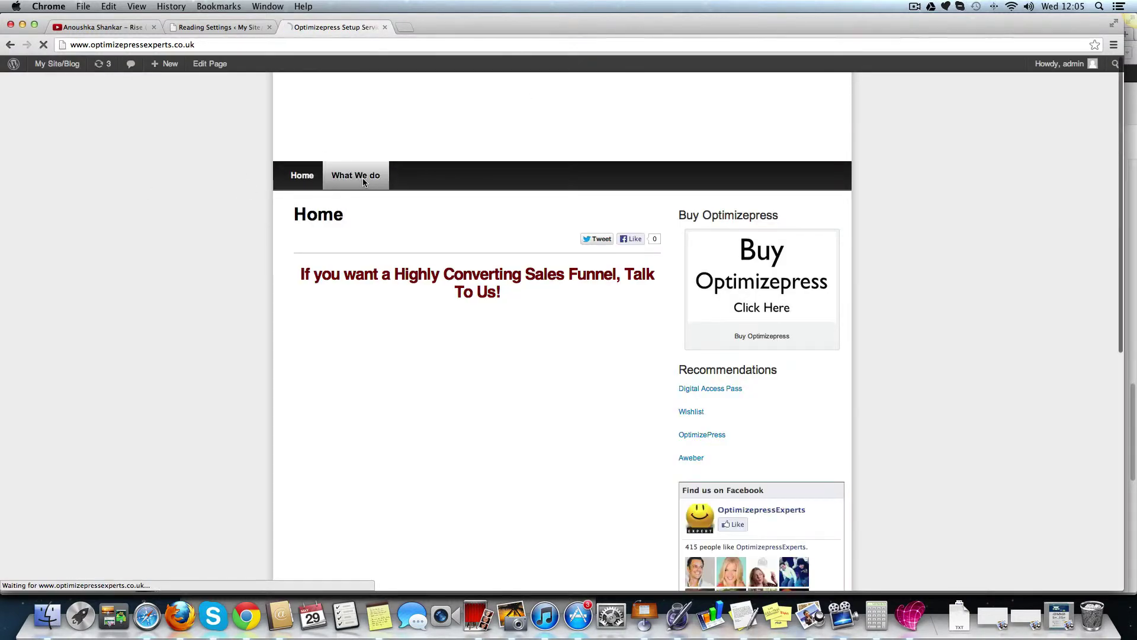
Step: View the new What We do page, then return to the Reading Settings
click(355, 175)
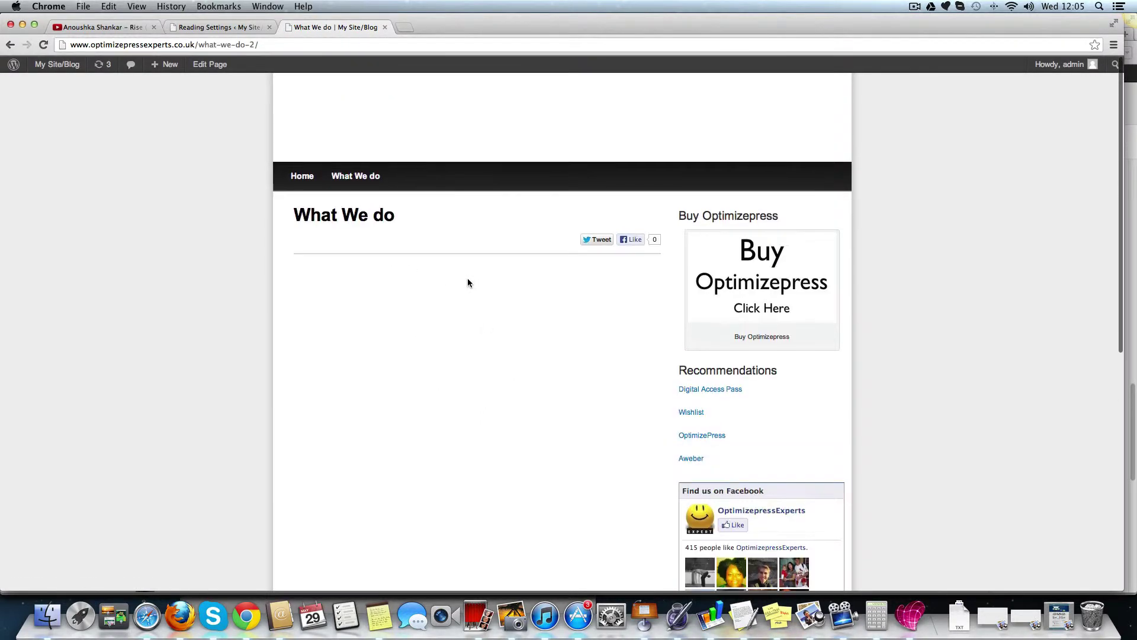
scroll(476, 309, down, 2)
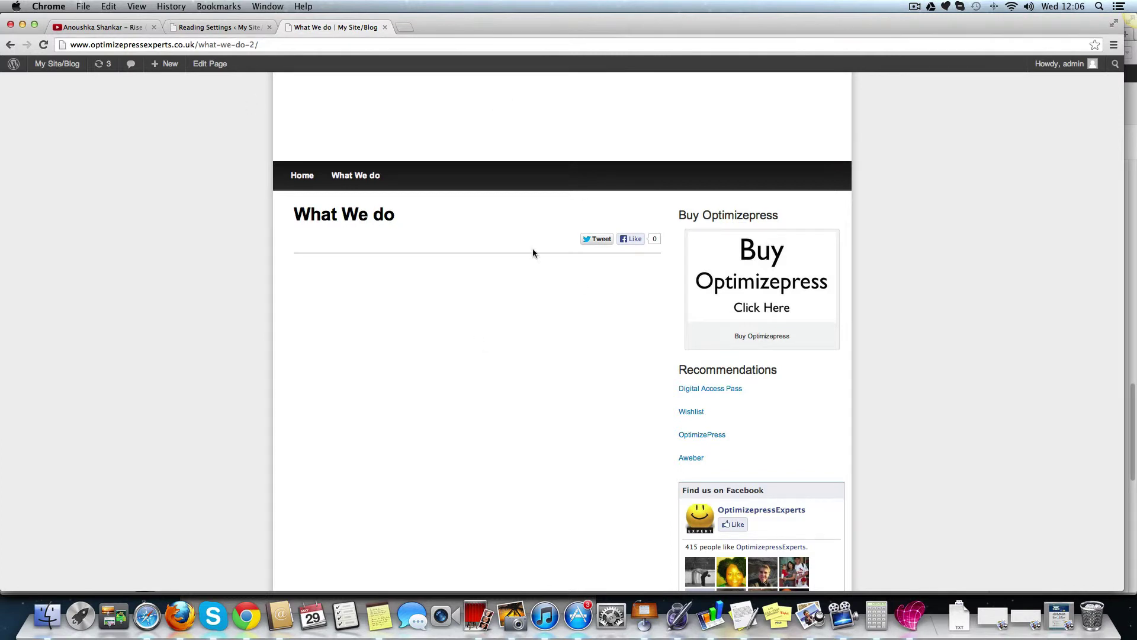
scroll(722, 382, down, 2)
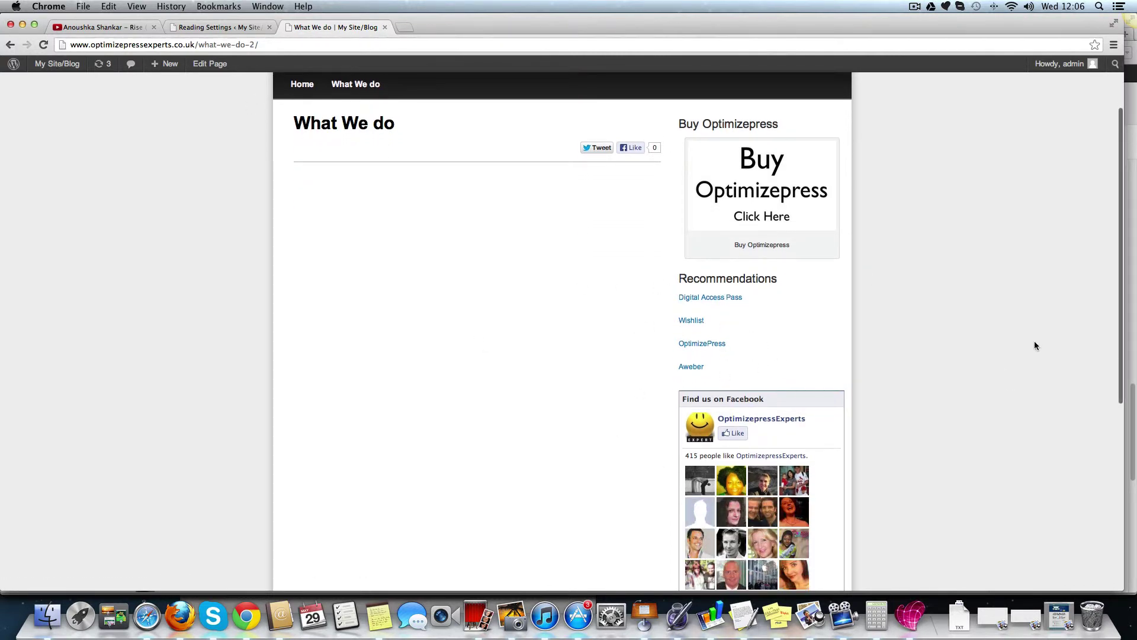
click(236, 26)
mouse_move(39, 193)
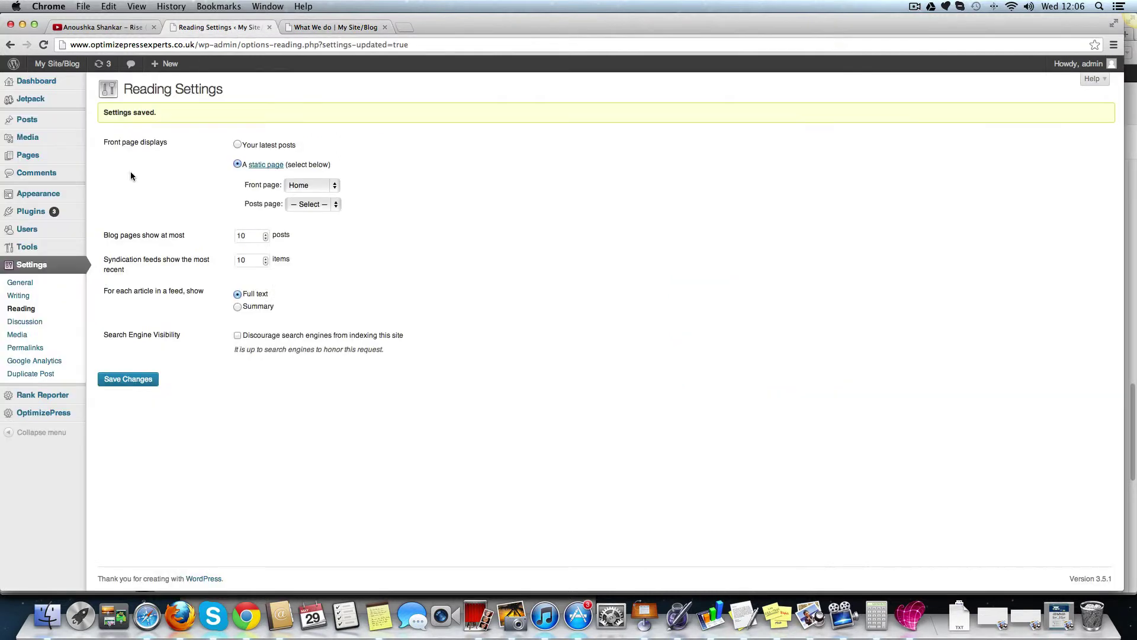
Step: Delete the Buy Optimizepress widget from the Blog Sidebar
click(111, 208)
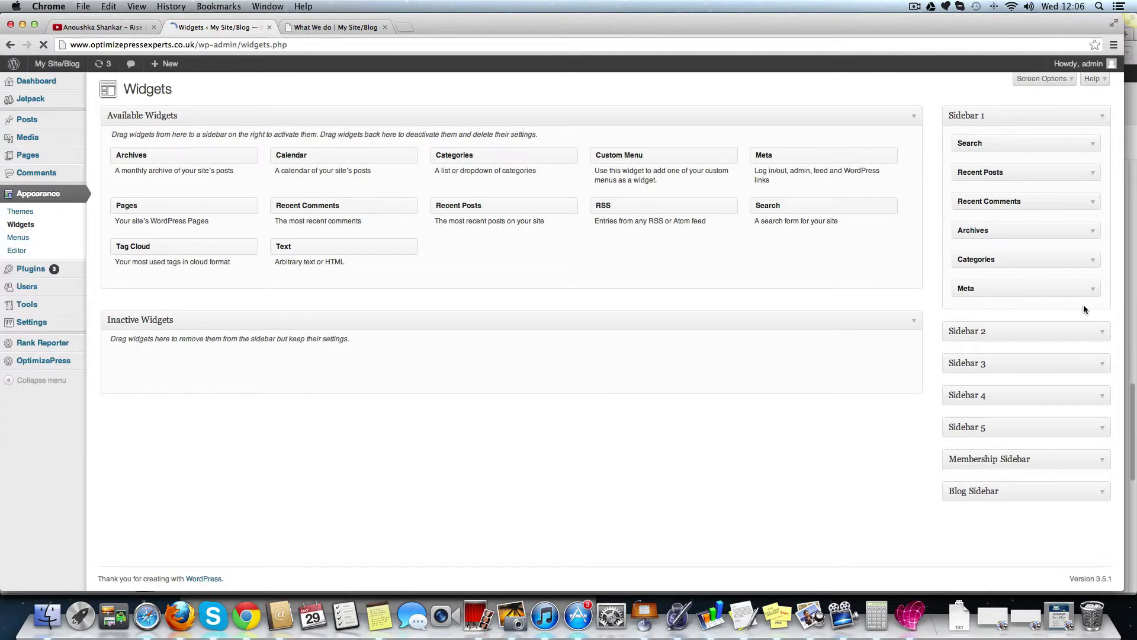
click(1056, 514)
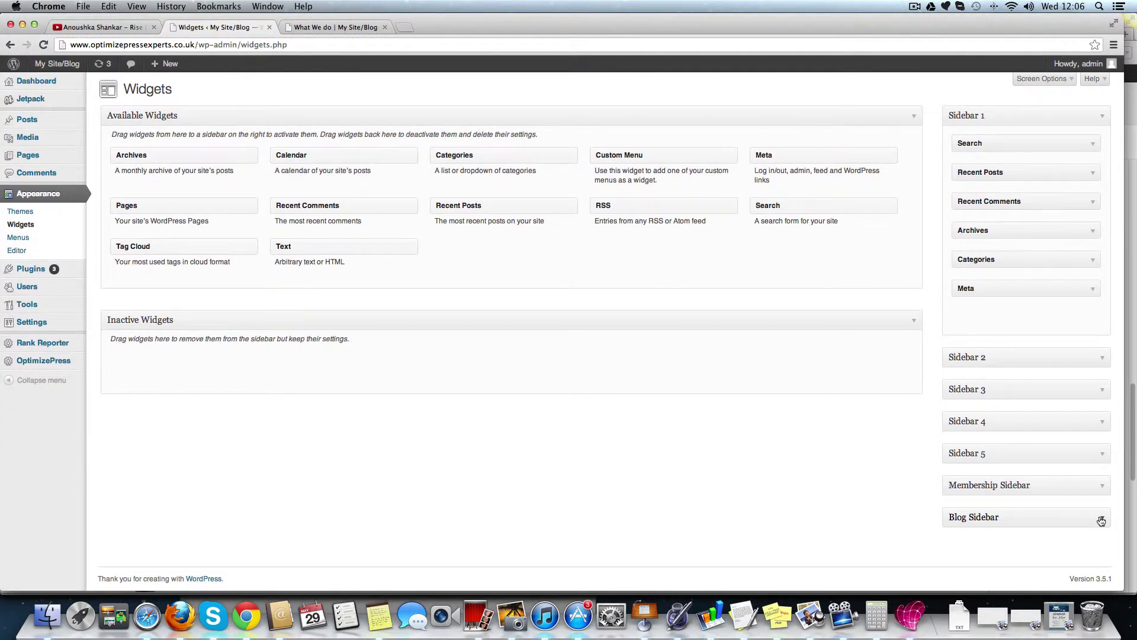
scroll(1061, 484, down, 2)
scroll(1057, 471, down, 1)
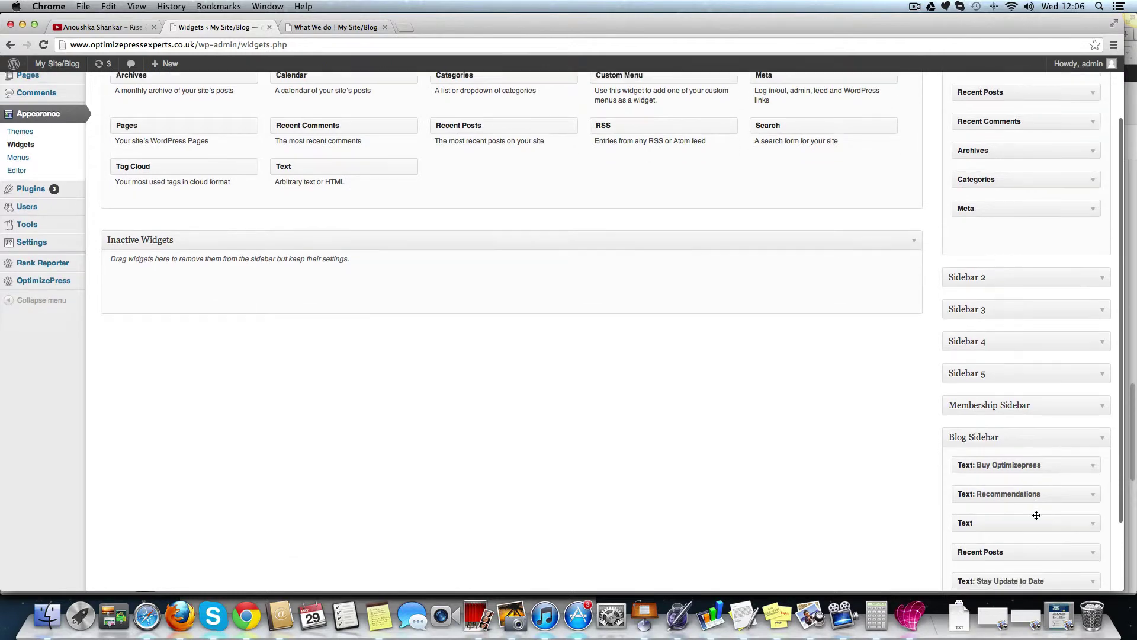
scroll(1022, 427, down, 4)
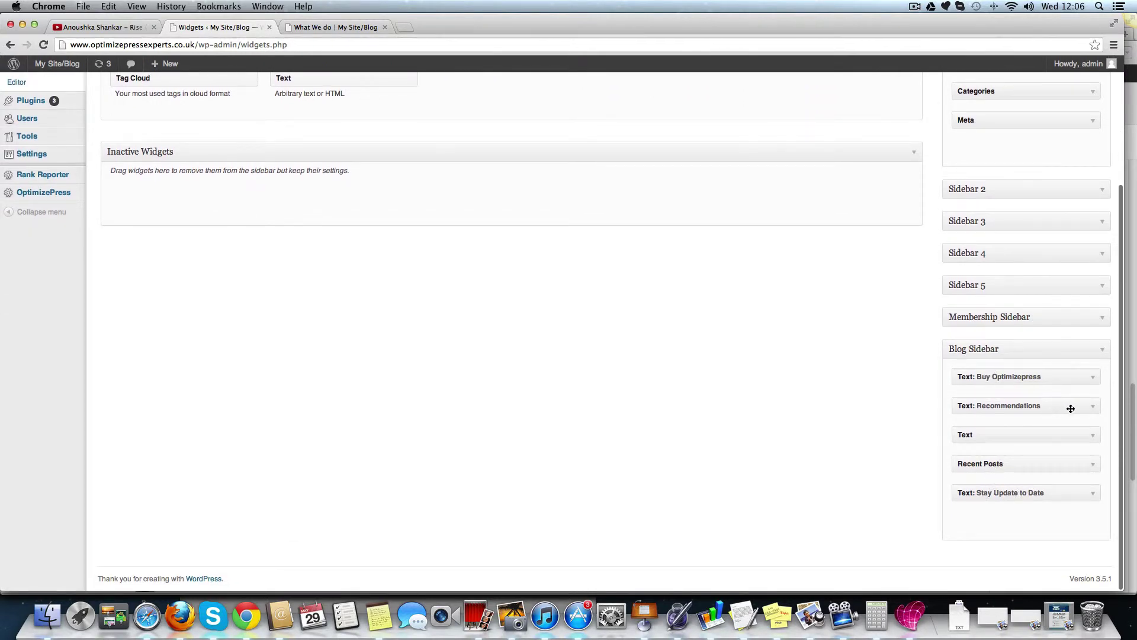
click(1093, 376)
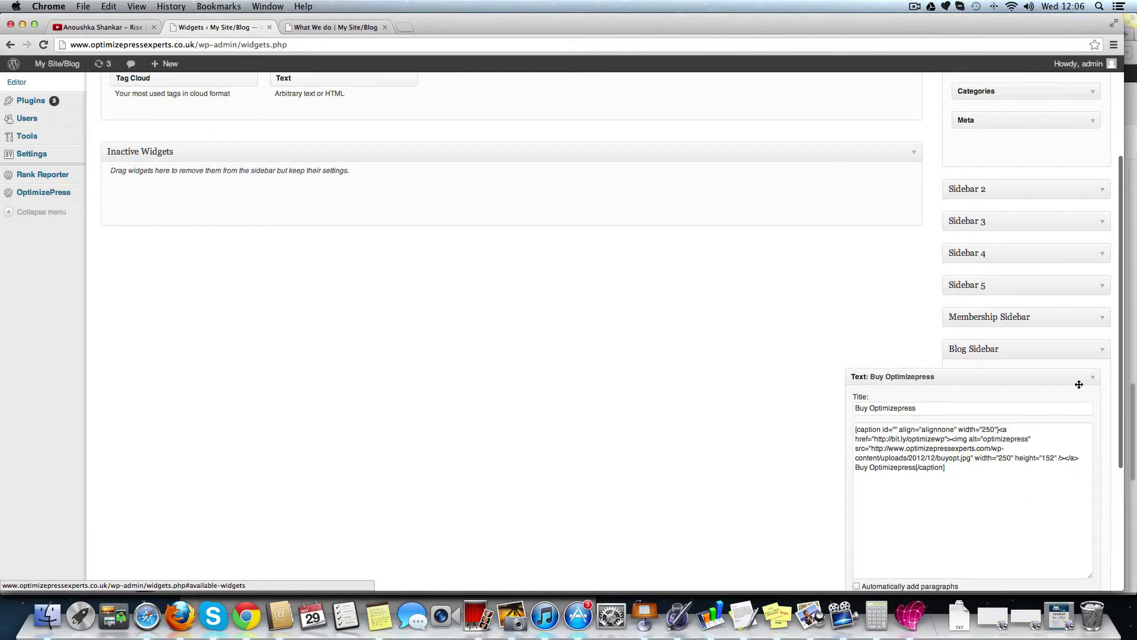
scroll(975, 494, down, 3)
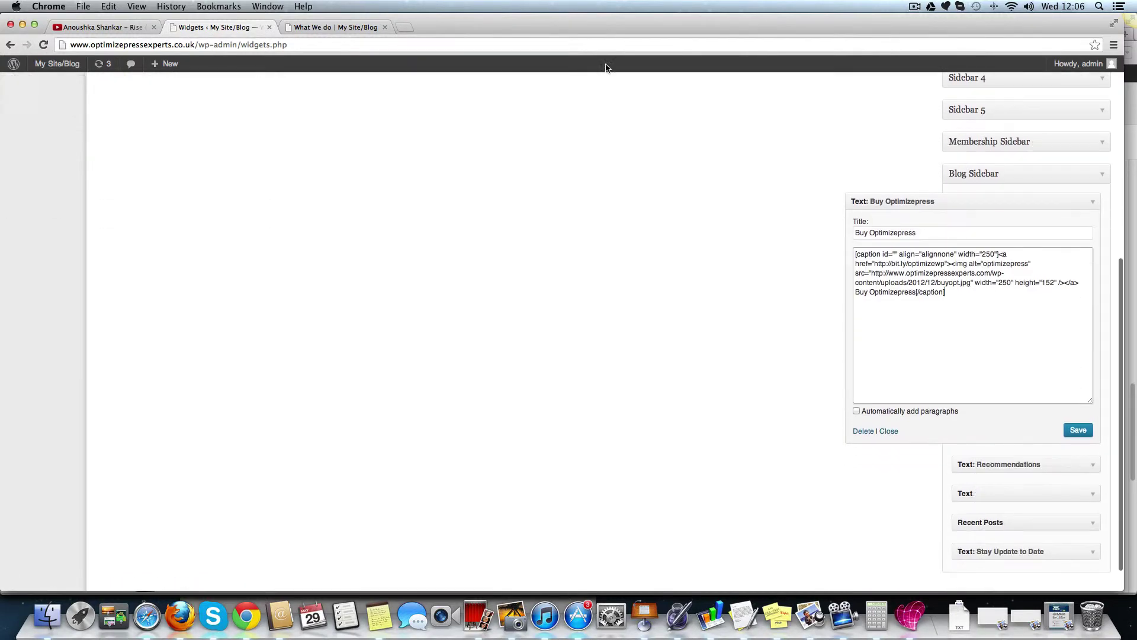
click(283, 29)
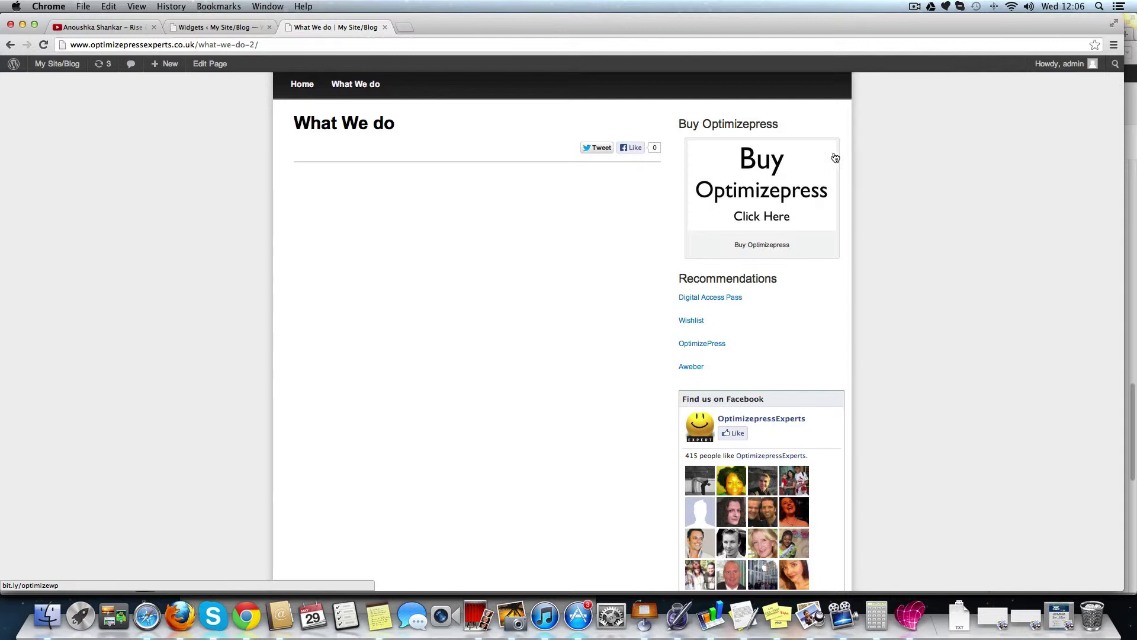
click(238, 28)
click(862, 431)
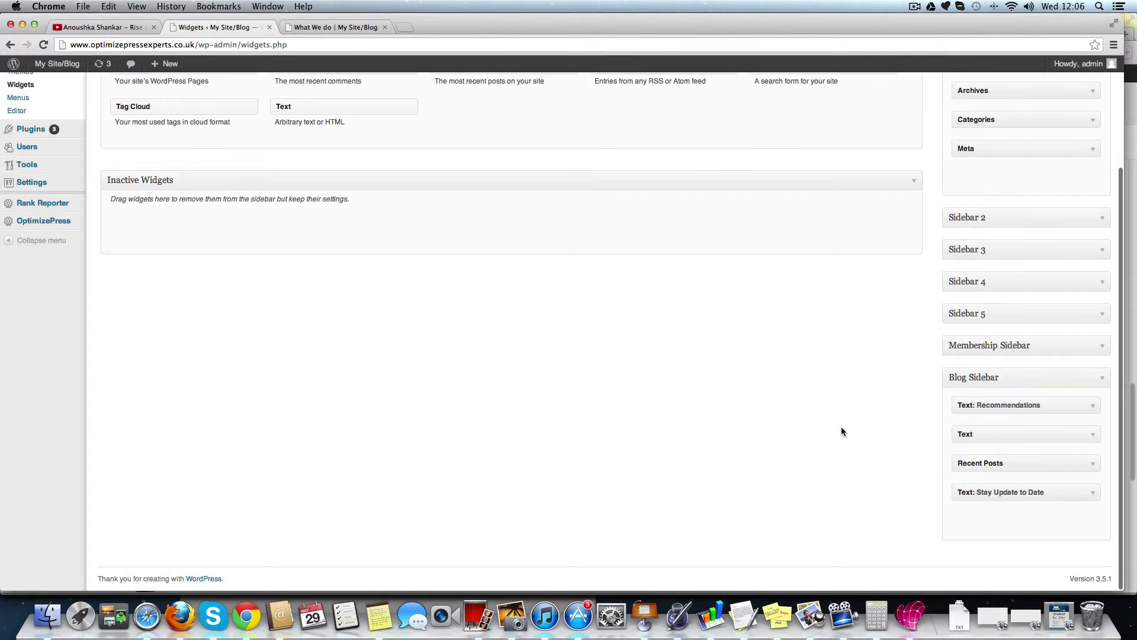
Step: Reload the What We do page to confirm the widget is gone, then return to Widgets
click(315, 29)
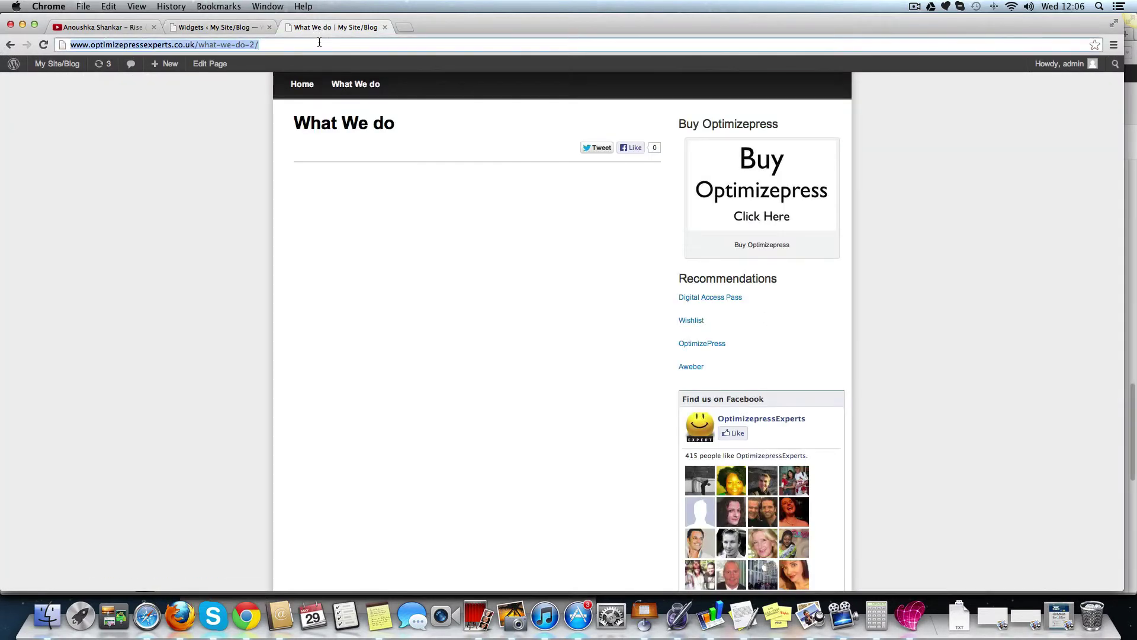
key(Return)
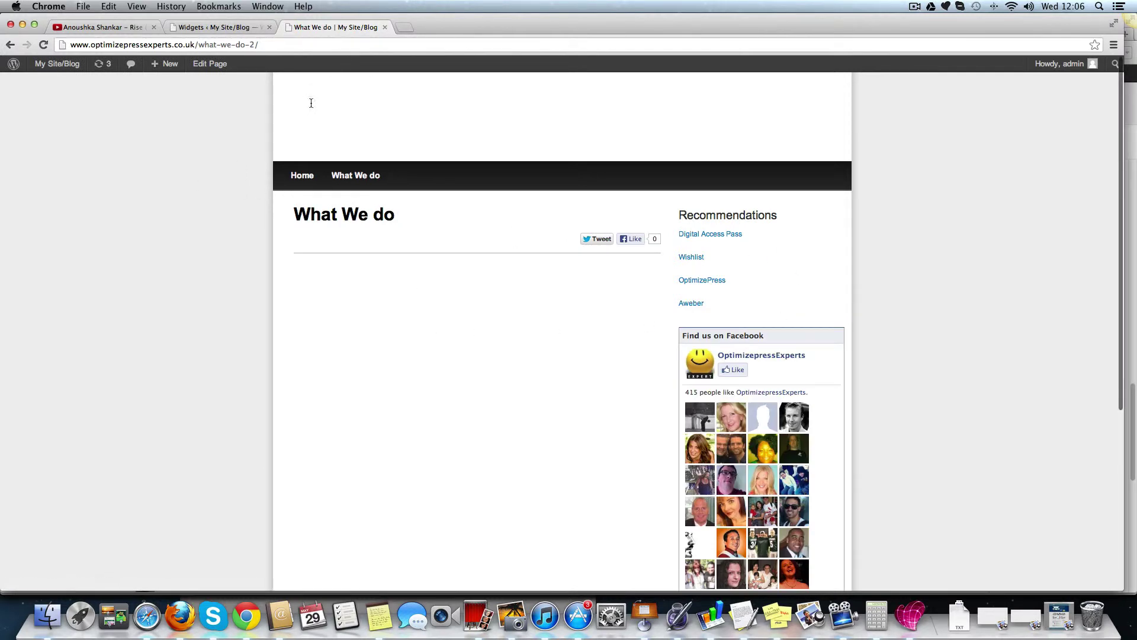
click(198, 27)
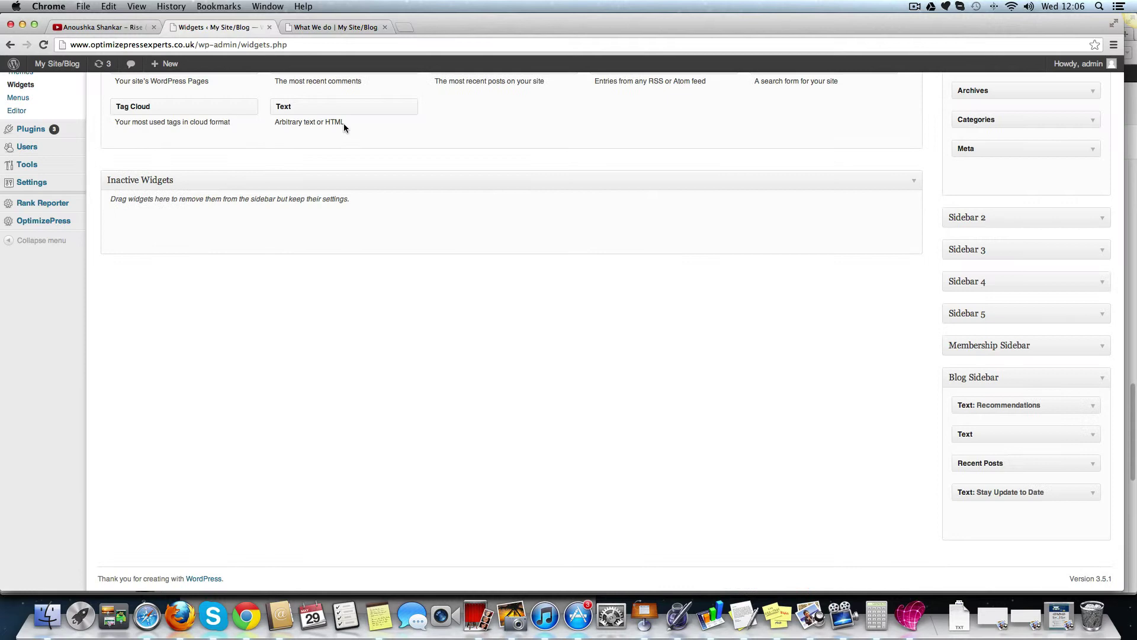
scroll(263, 164, up, 3)
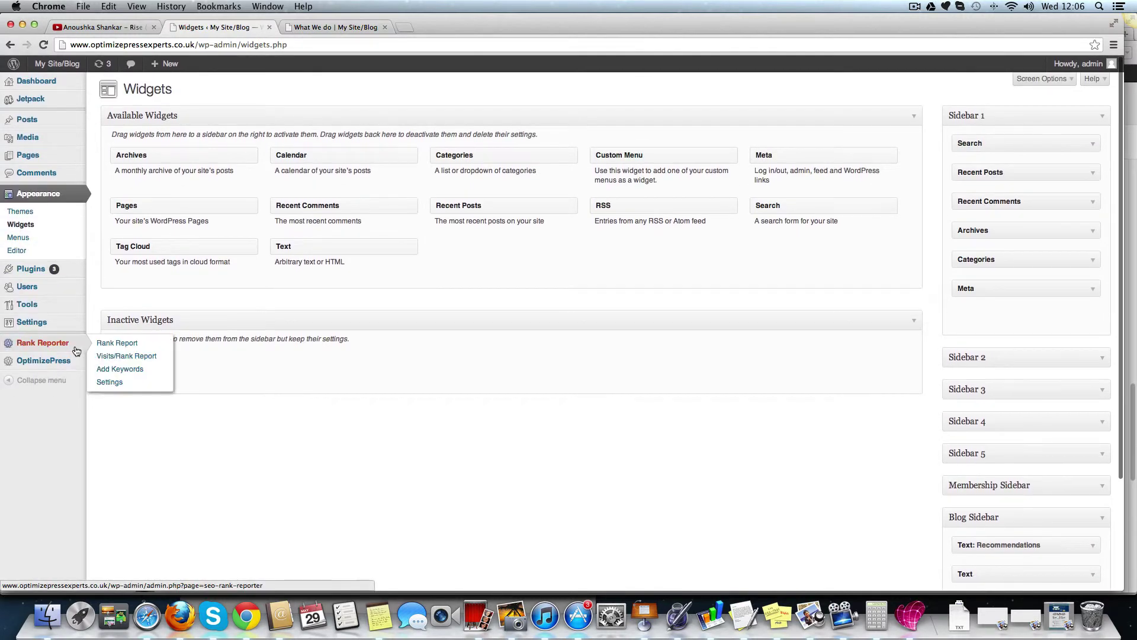
mouse_move(43, 221)
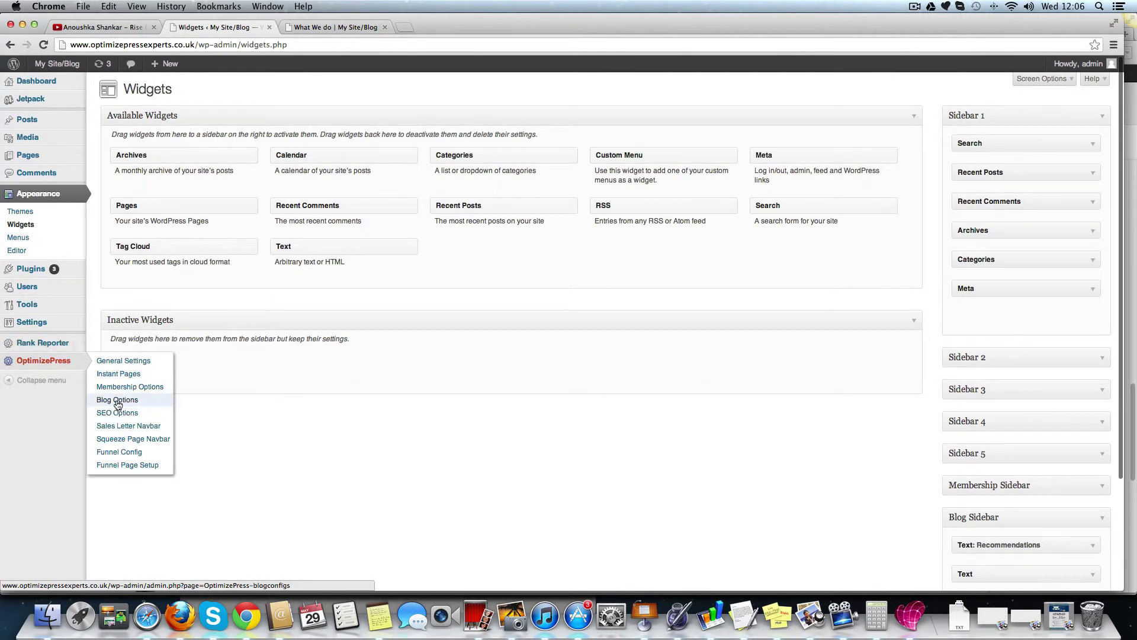
Step: Set the Blog Header URL to the saved geekland4.jpg address and save Blog Options
click(117, 401)
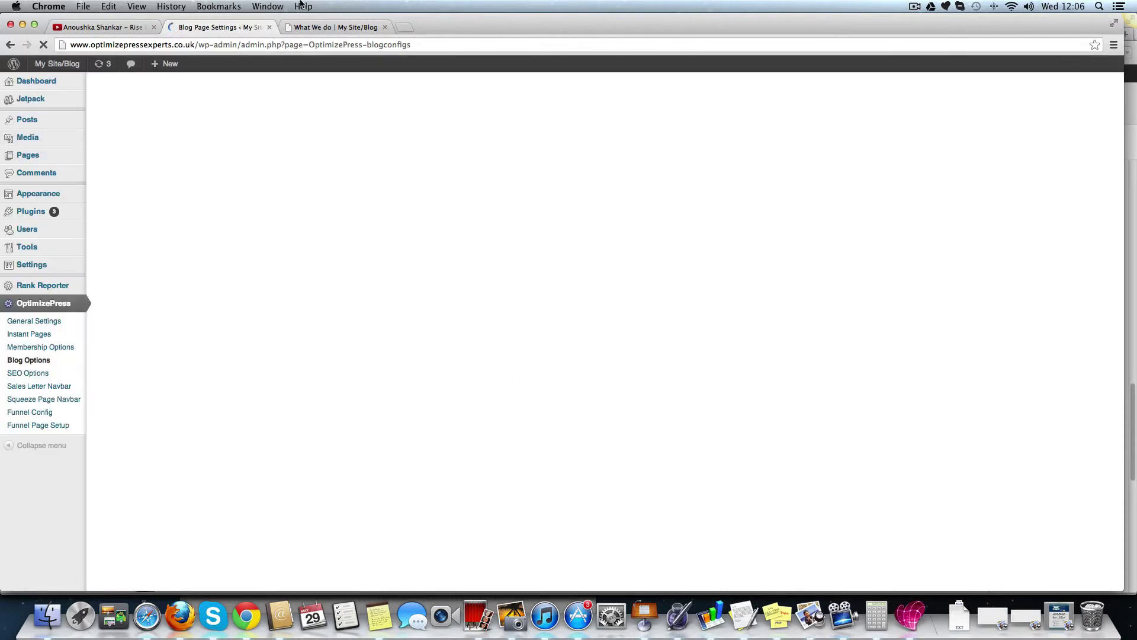
click(339, 26)
text(http://www.optimizepressexperts.com/wp-content/uploads/2013/04/header4.jpg)
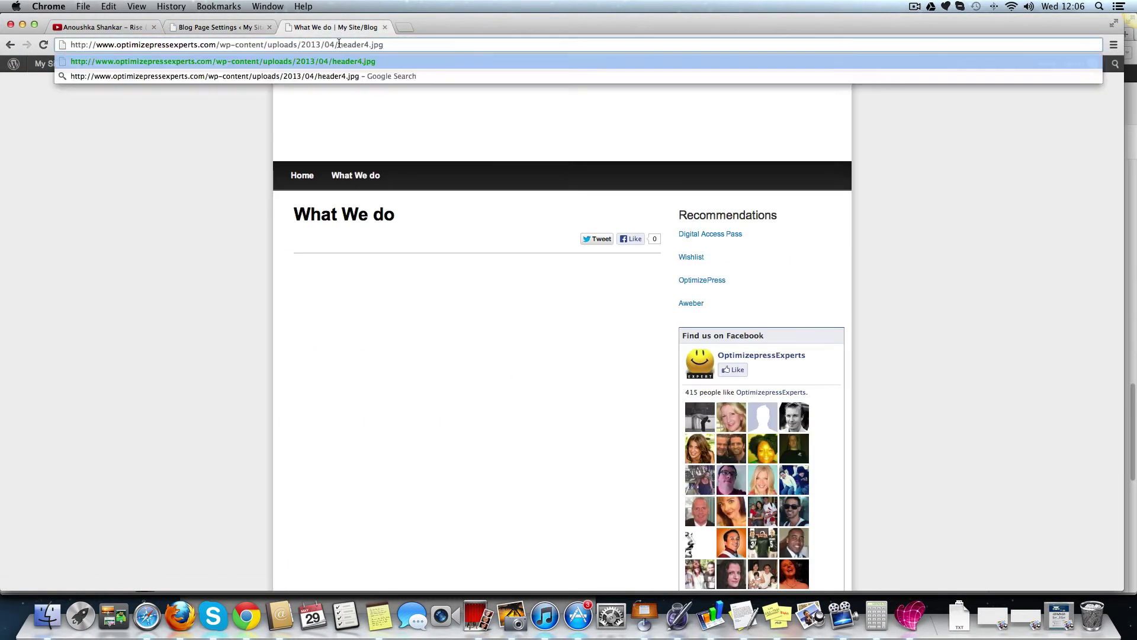
click(234, 29)
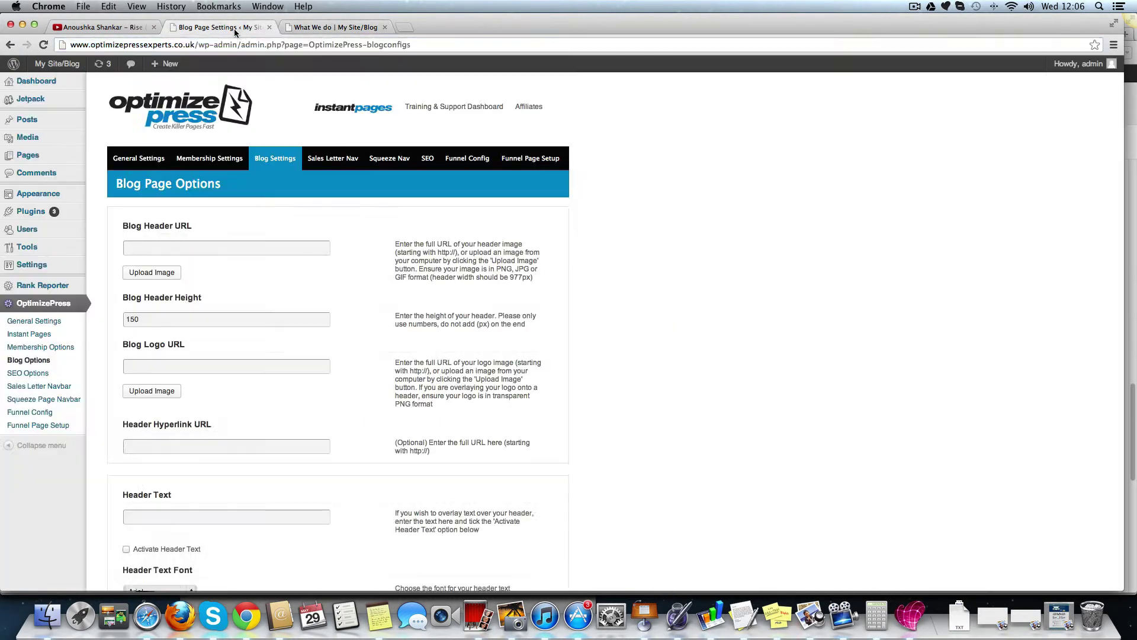
click(248, 246)
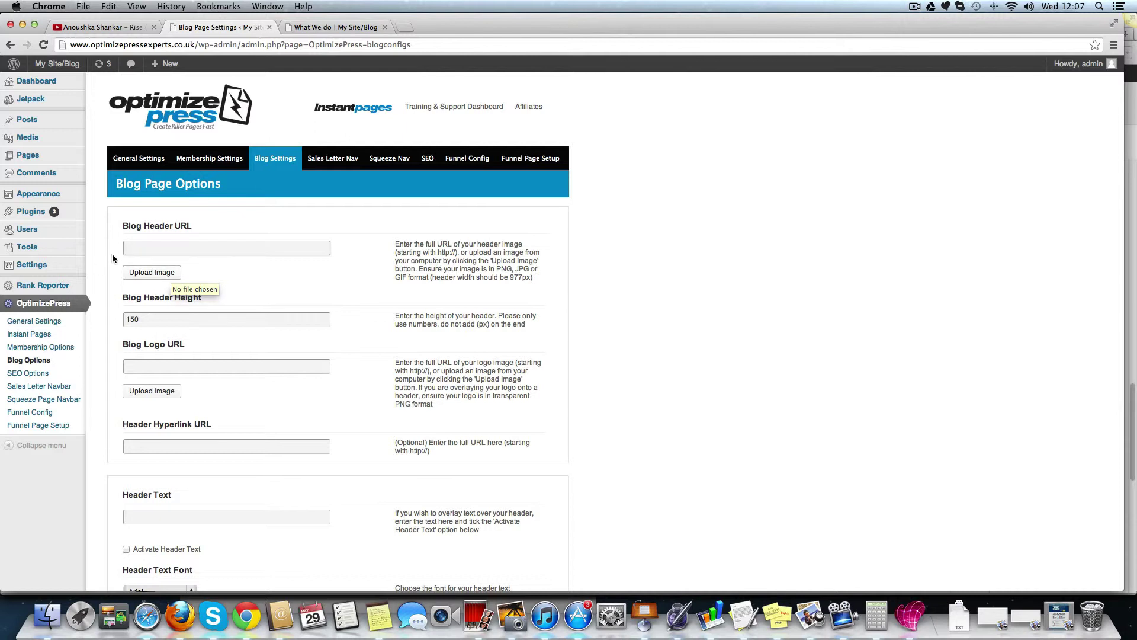
click(167, 279)
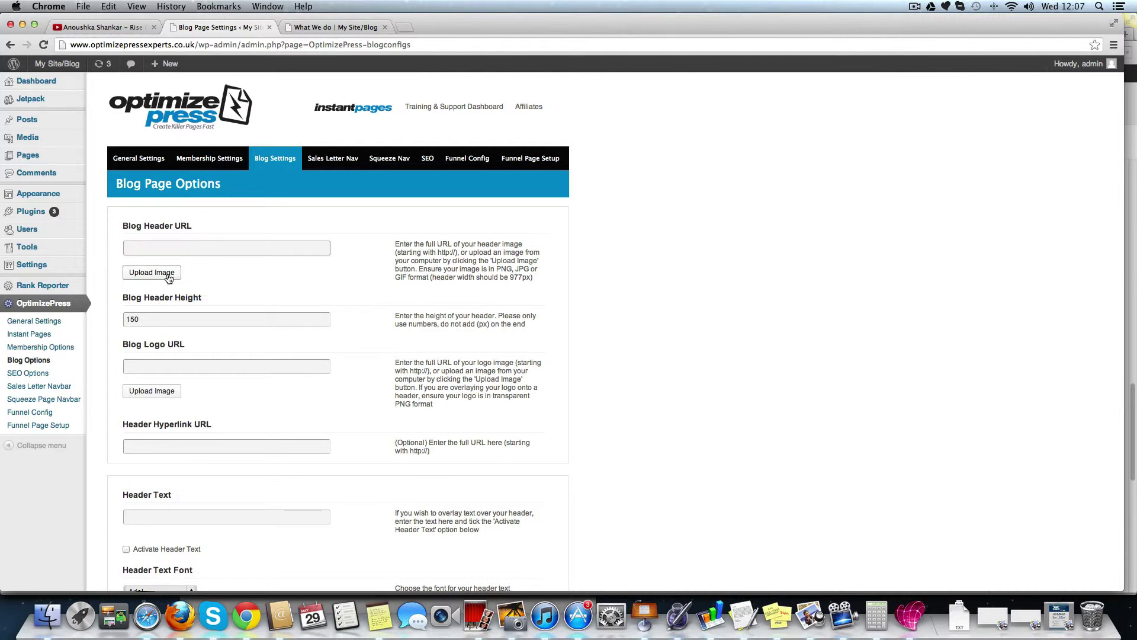
click(262, 246)
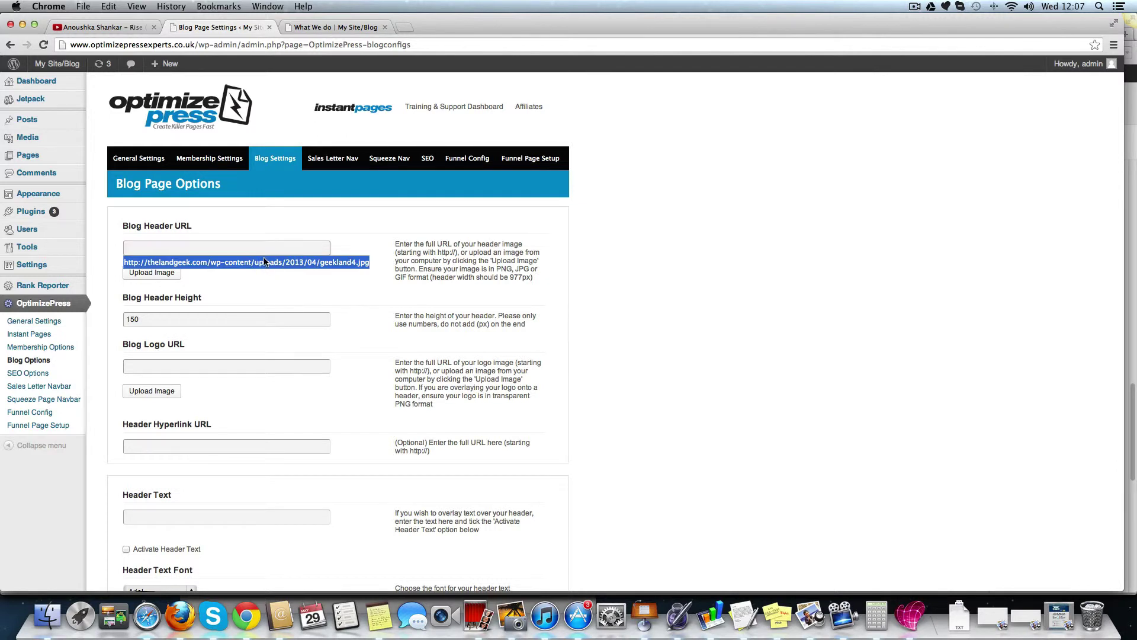
click(265, 262)
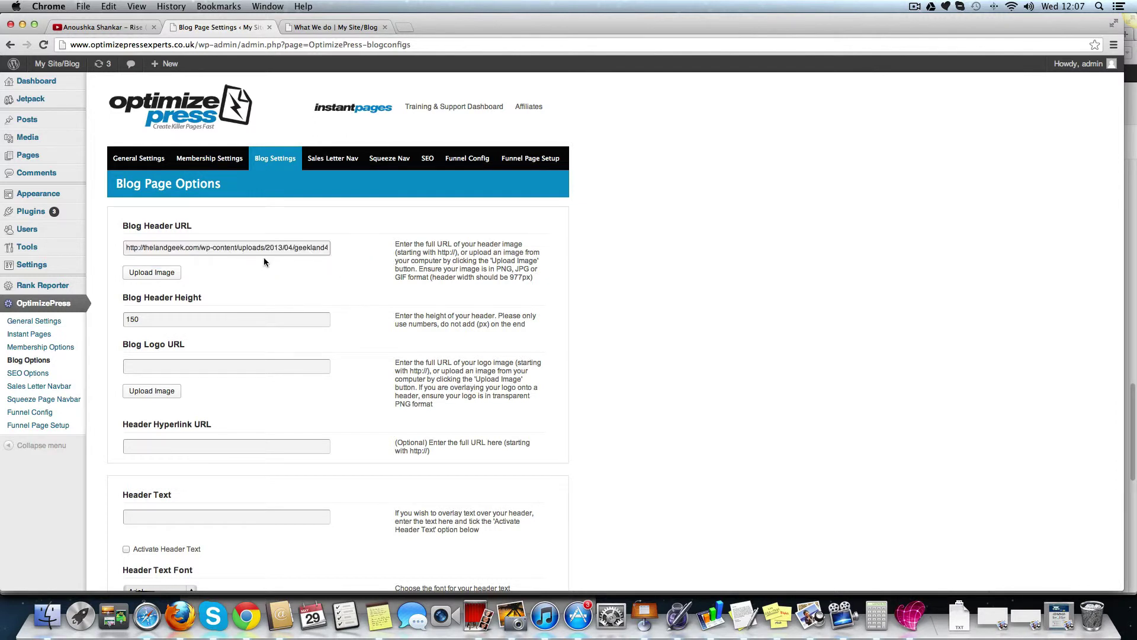
click(274, 248)
key(End)
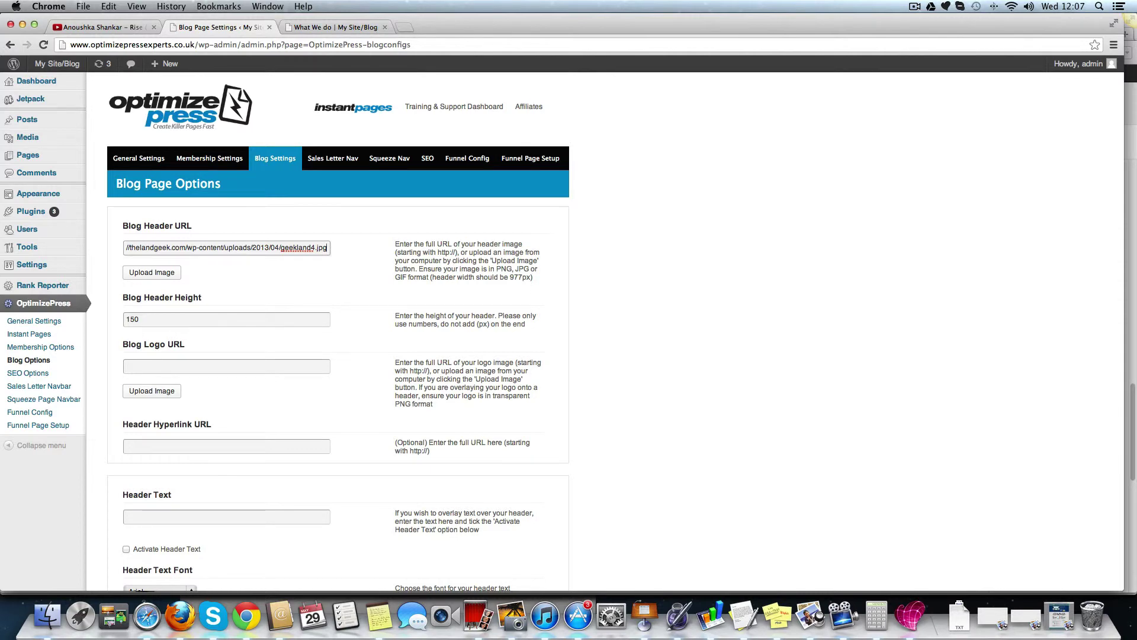
scroll(589, 333, down, 3)
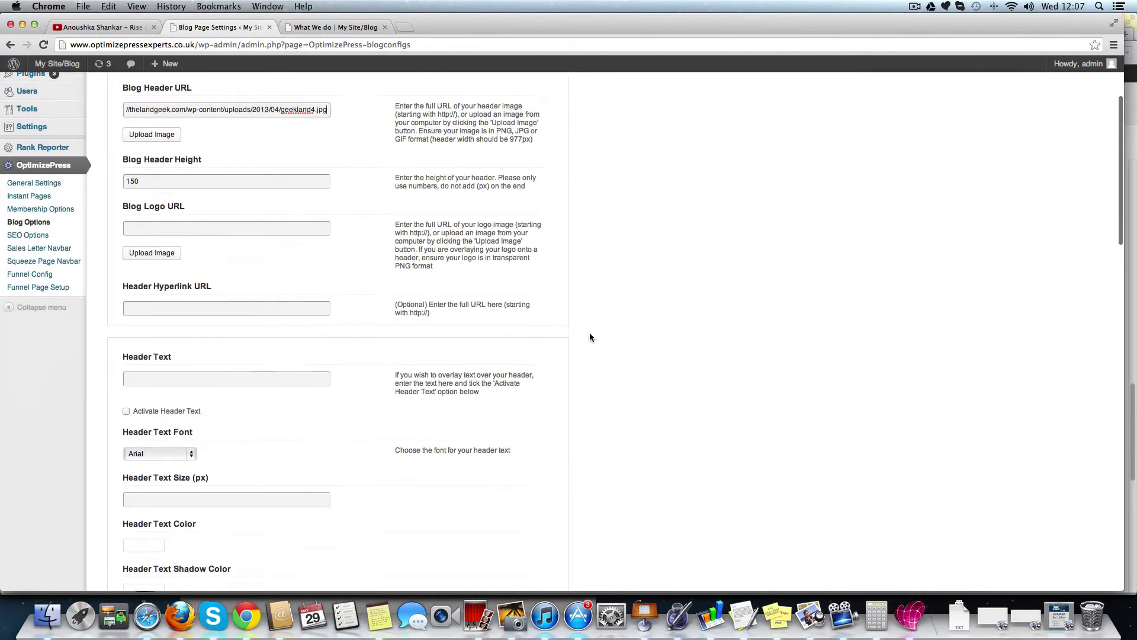
scroll(589, 334, down, 10)
scroll(590, 337, down, 5)
click(140, 532)
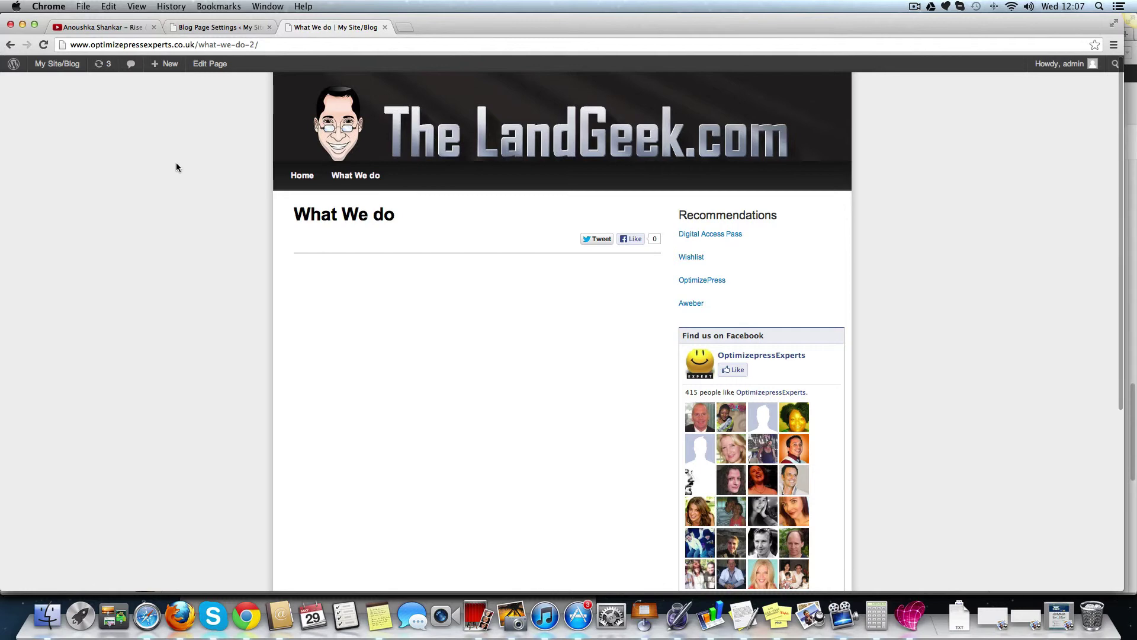
scroll(176, 163, down, 2)
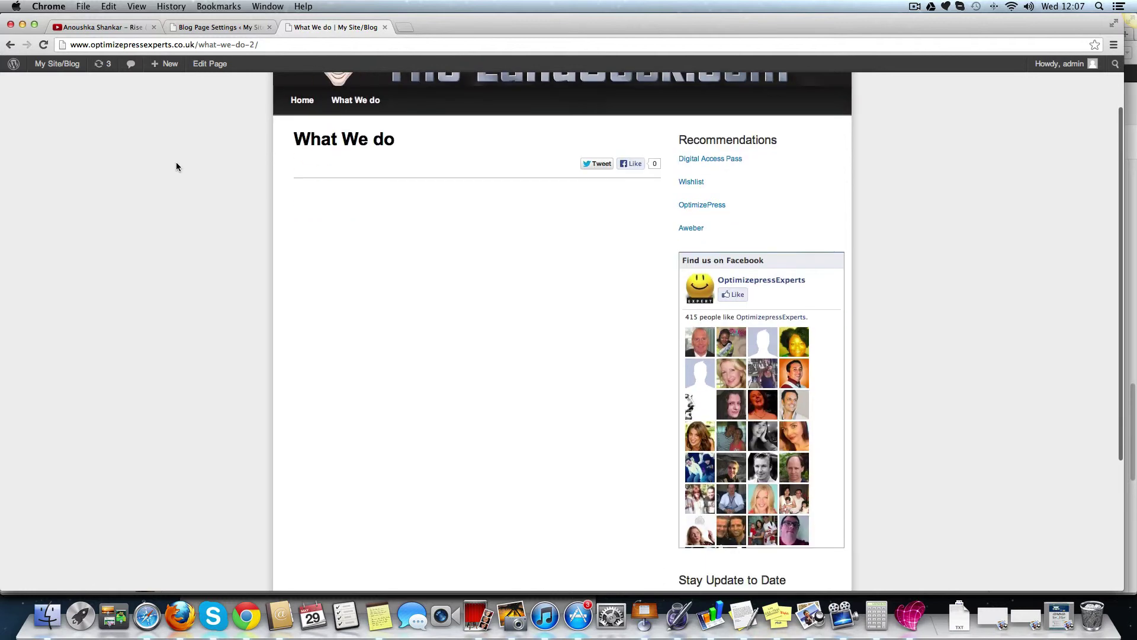
scroll(176, 162, up, 2)
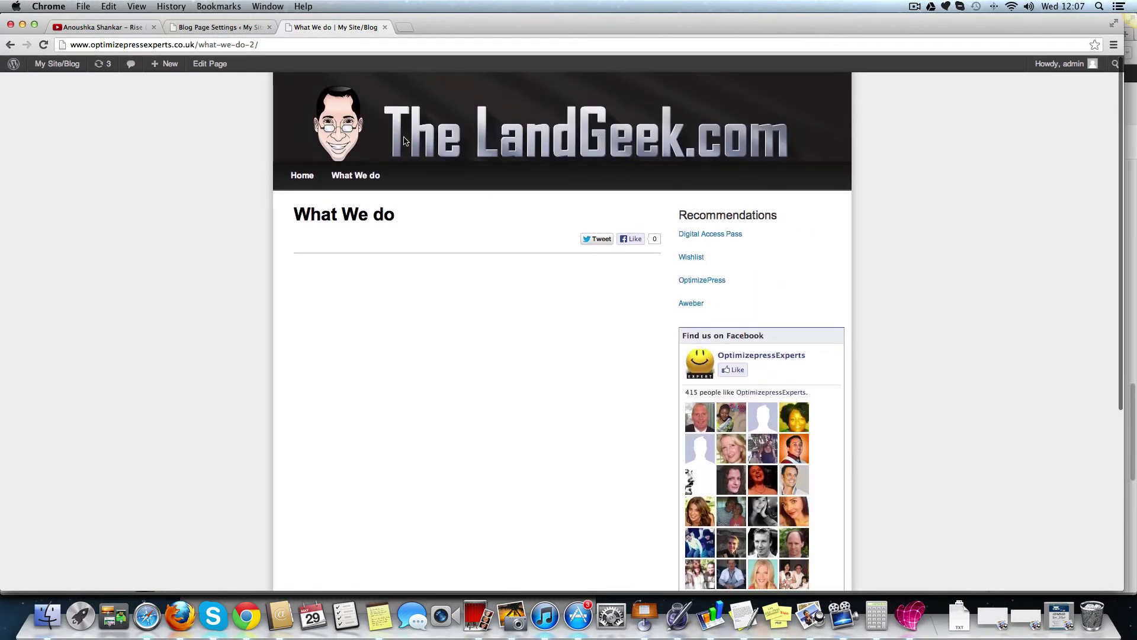
Step: Copy the header4.jpg image address from Notes
click(239, 28)
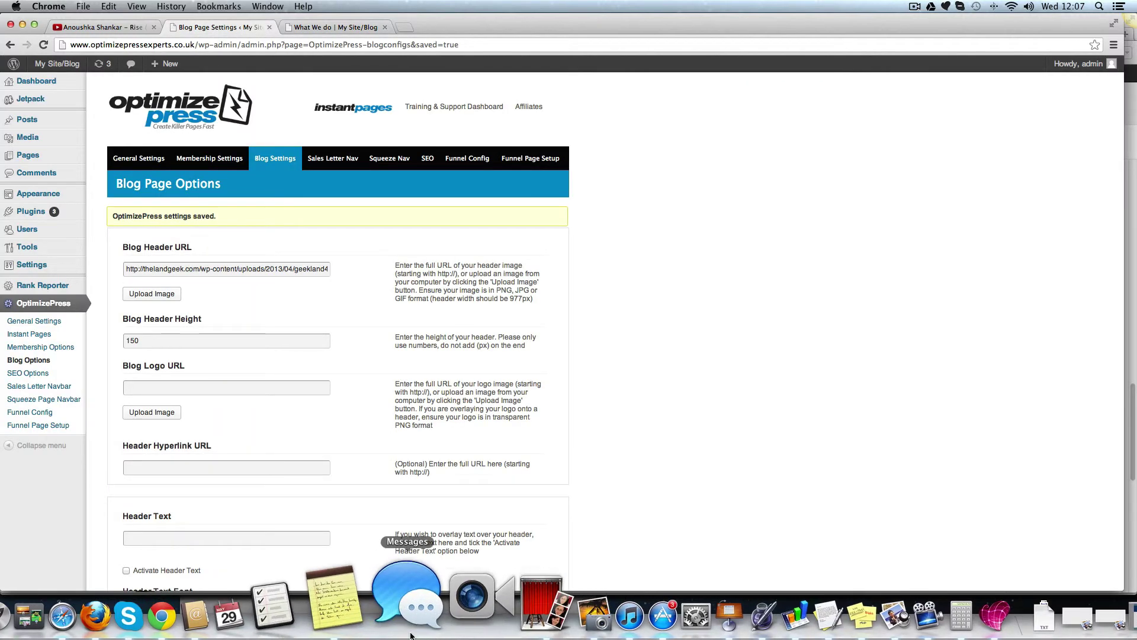
click(362, 604)
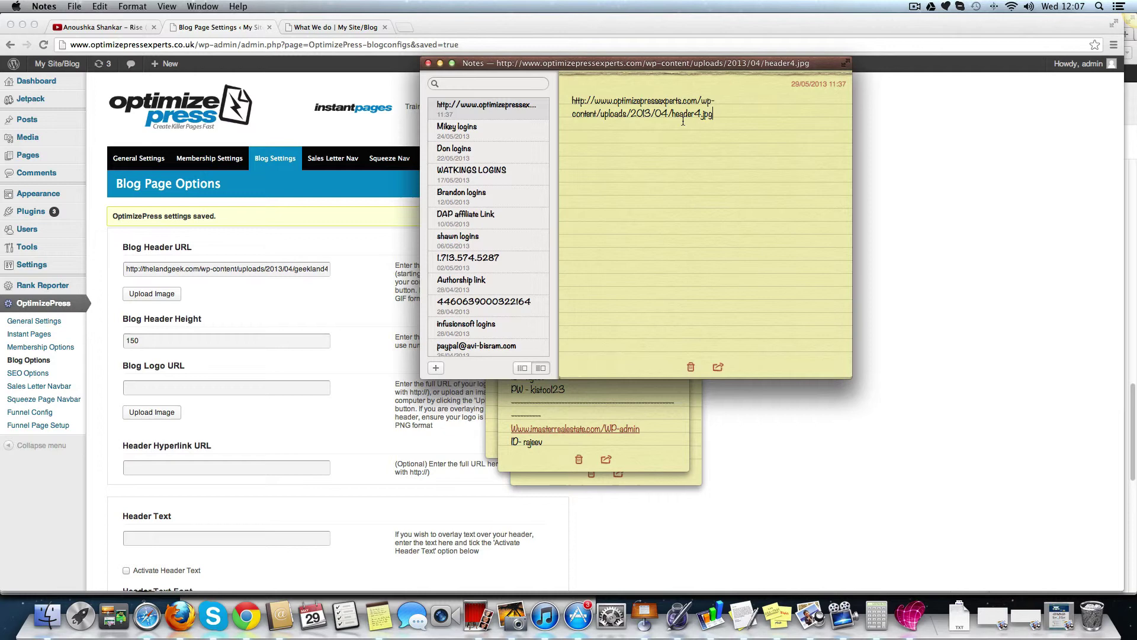
drag(571, 100, 723, 119)
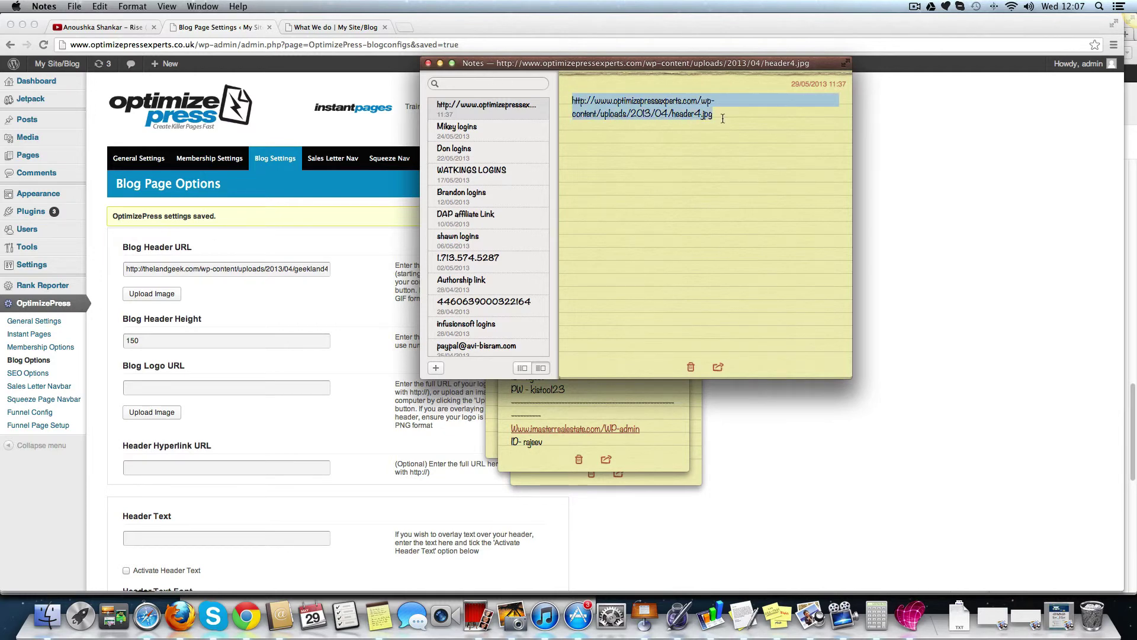
key(super+c)
Step: Replace the Blog Header URL with the copied header4.jpg address and save Blog Options
click(204, 271)
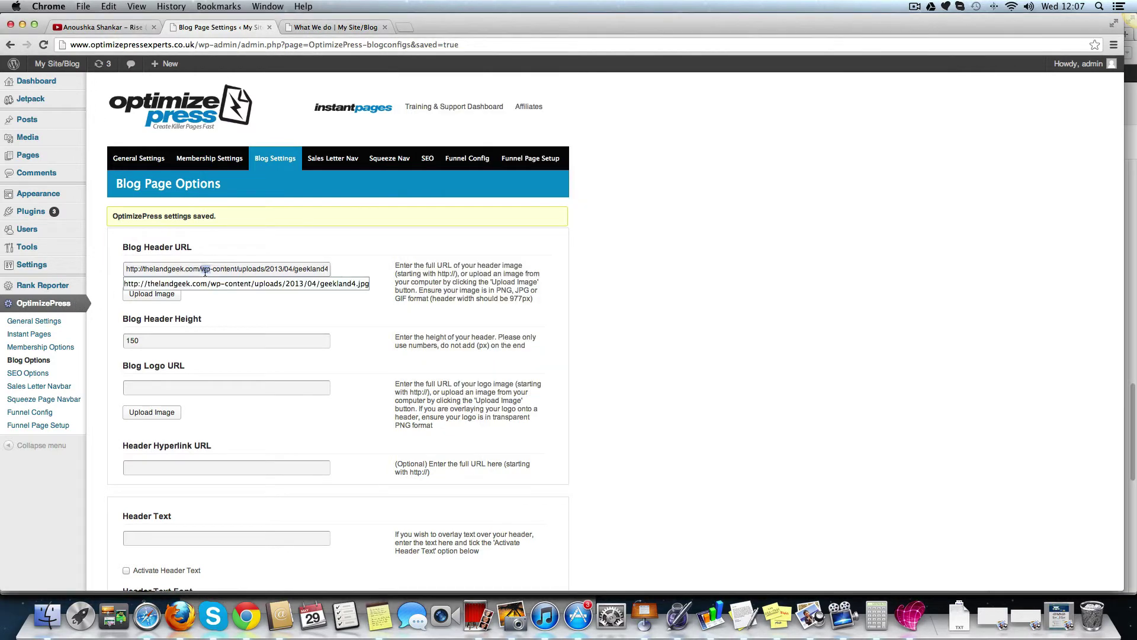
key(super+a)
key(super+v)
click(347, 271)
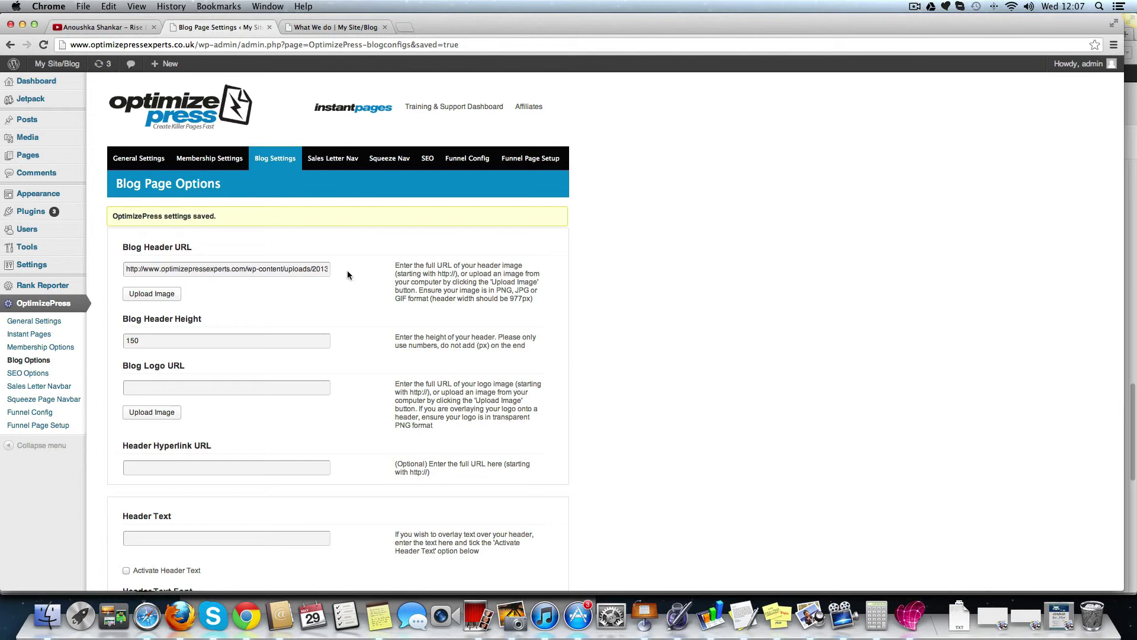
scroll(348, 272, down, 2)
scroll(347, 271, down, 10)
scroll(347, 271, down, 3)
scroll(348, 268, down, 8)
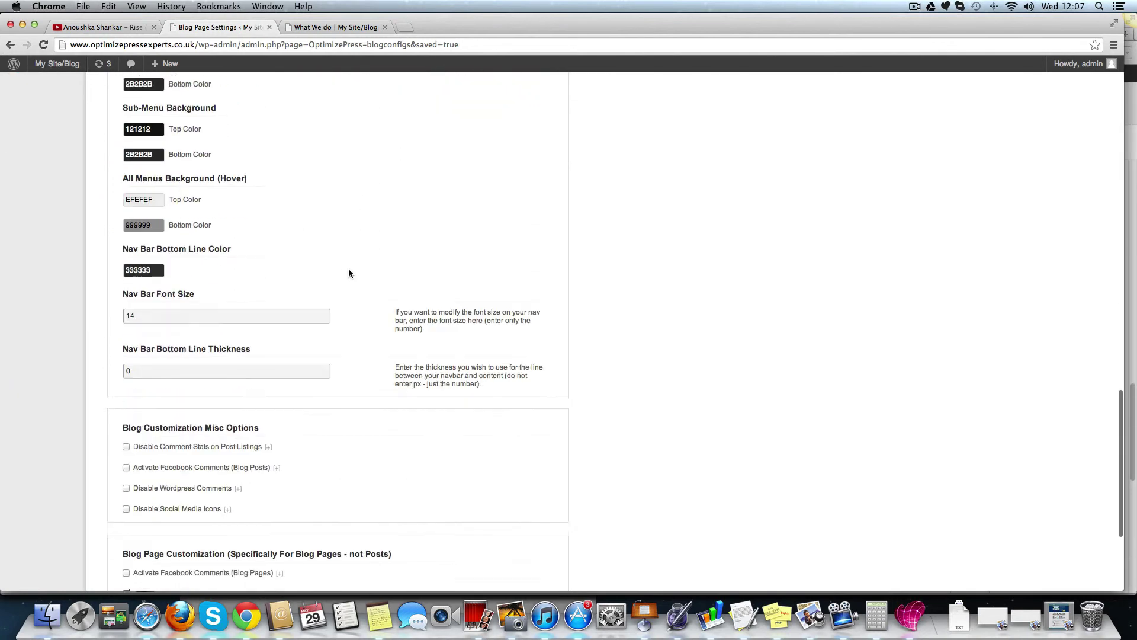
scroll(267, 336, down, 4)
click(142, 530)
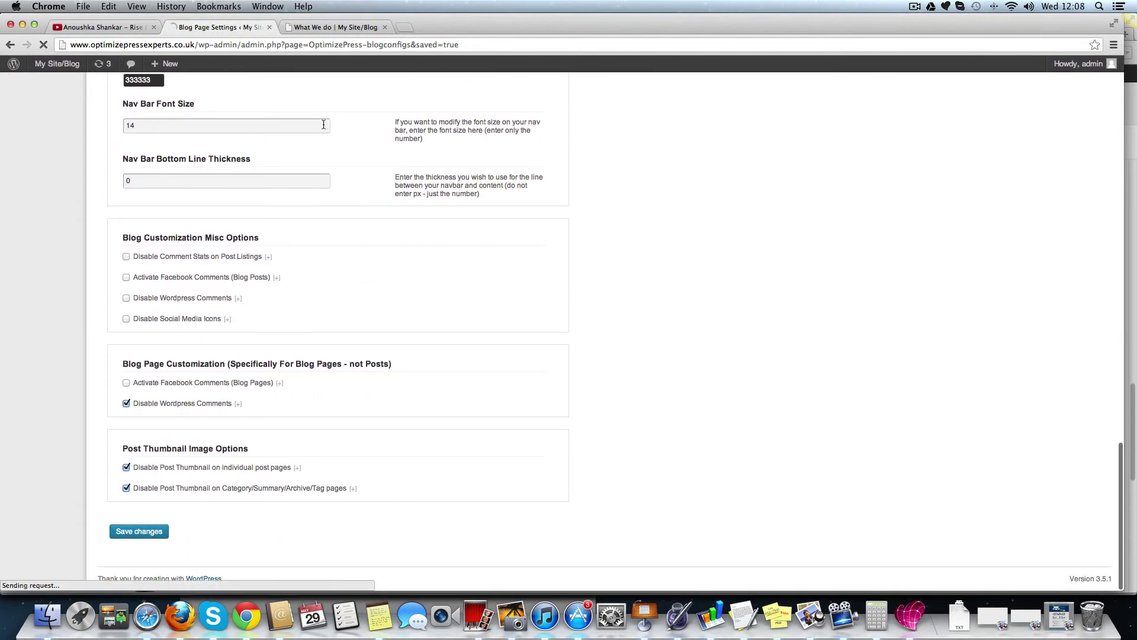
click(343, 28)
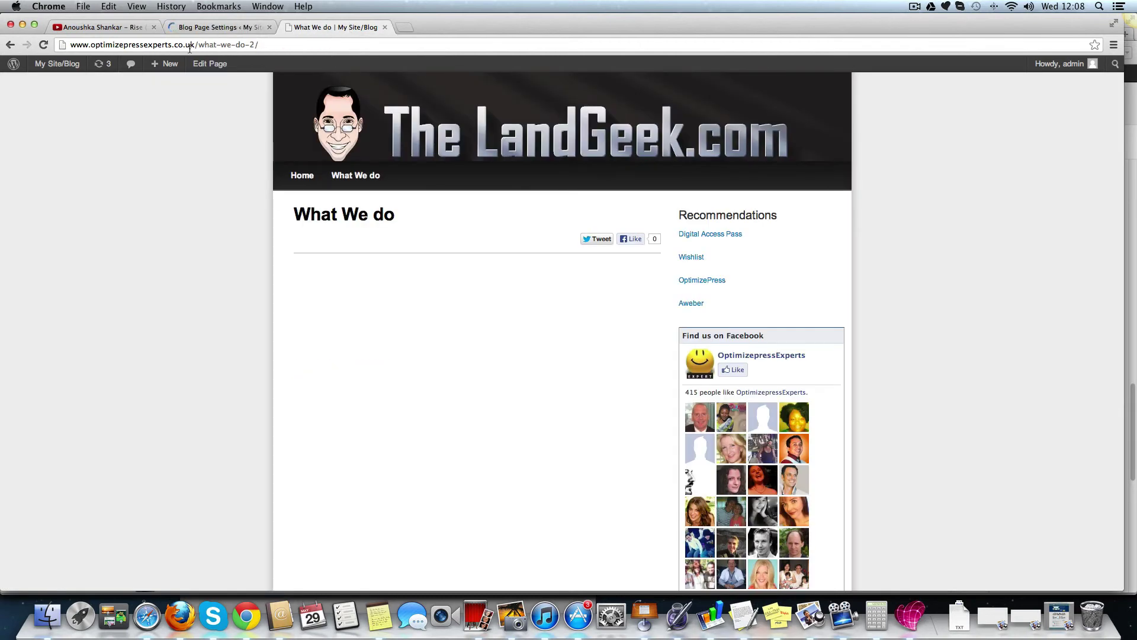
Step: Open the blog's Home page to see the OptimizePressExperts banner
click(302, 179)
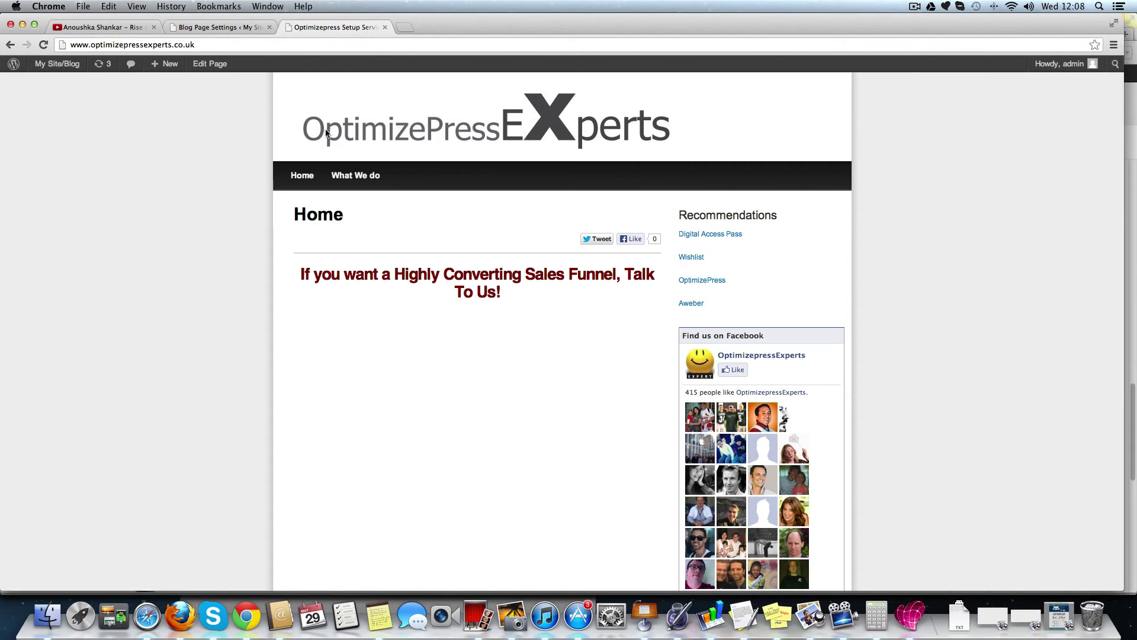
scroll(333, 134, down, 10)
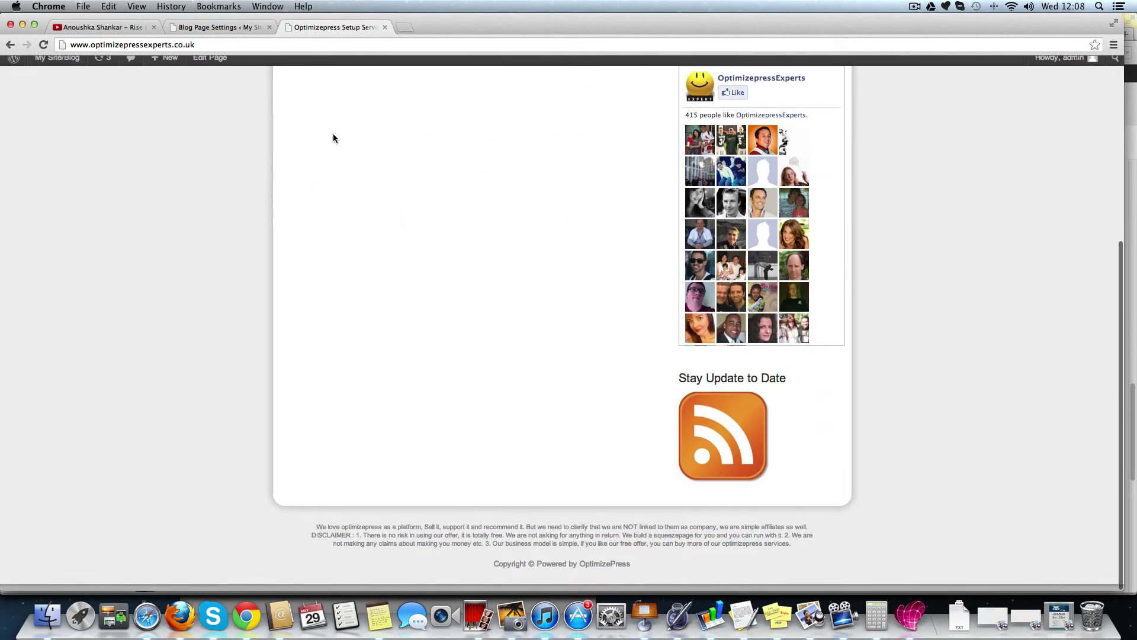
scroll(337, 142, up, 10)
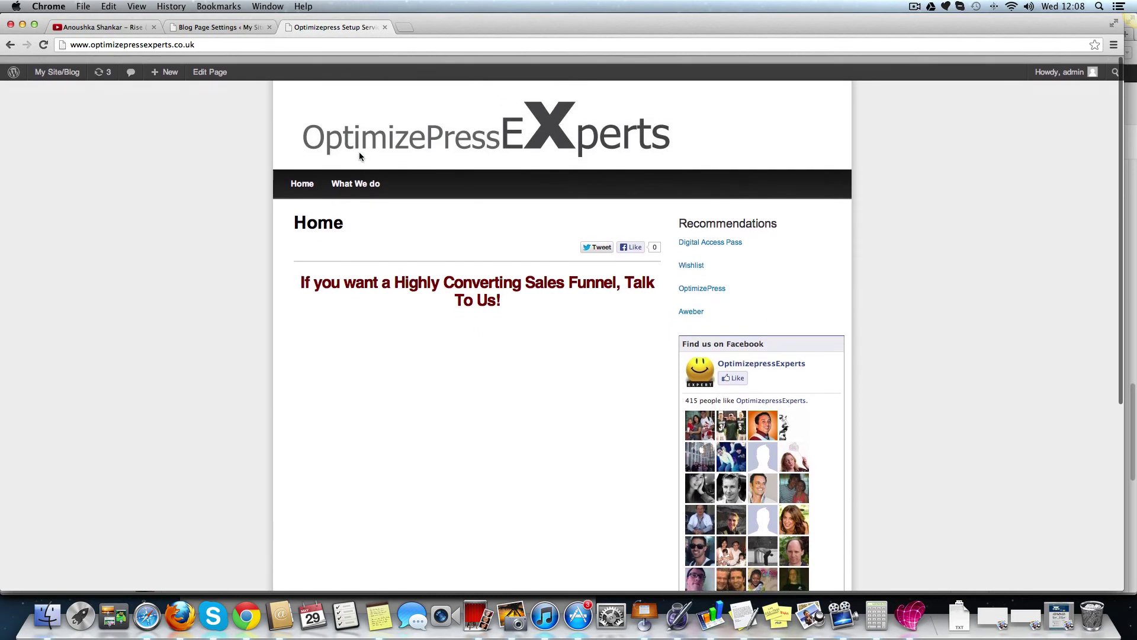